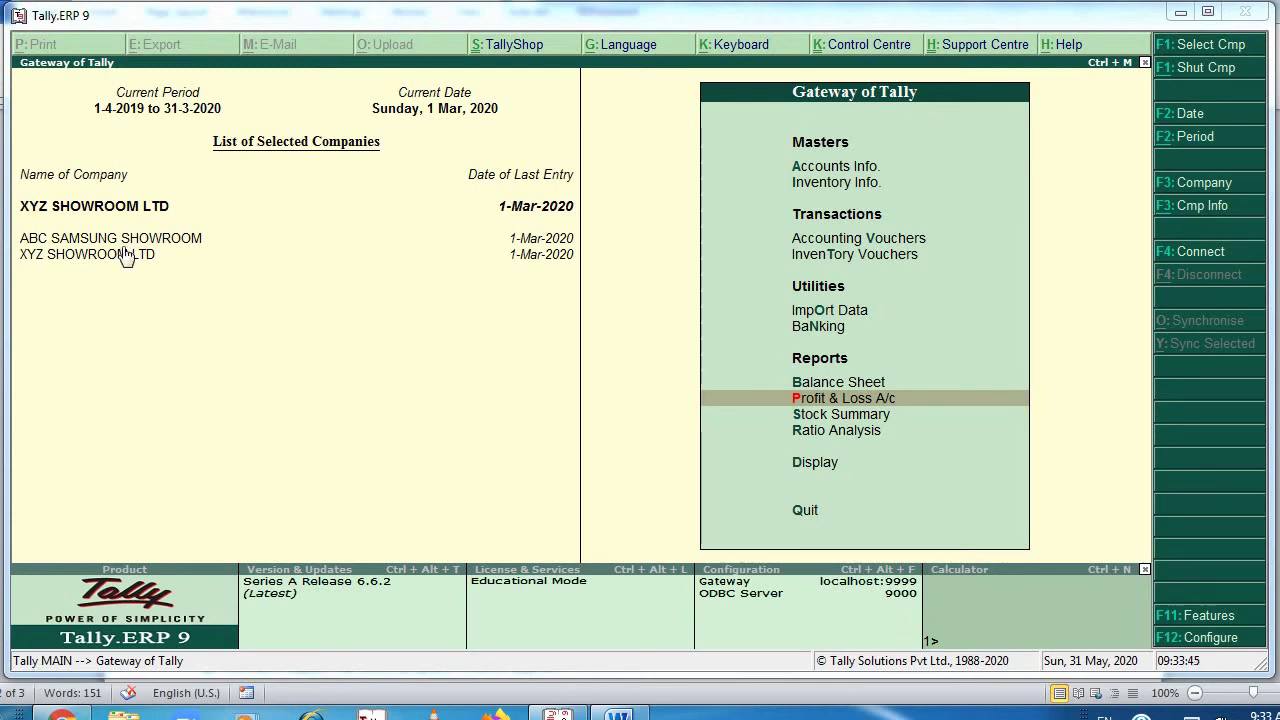
- Bring the 'CONTRA ENTRIES IN TALLY' Word notes with the three contra cases in front of Tally
{"action": "left_click", "coordinate": [618, 713]}
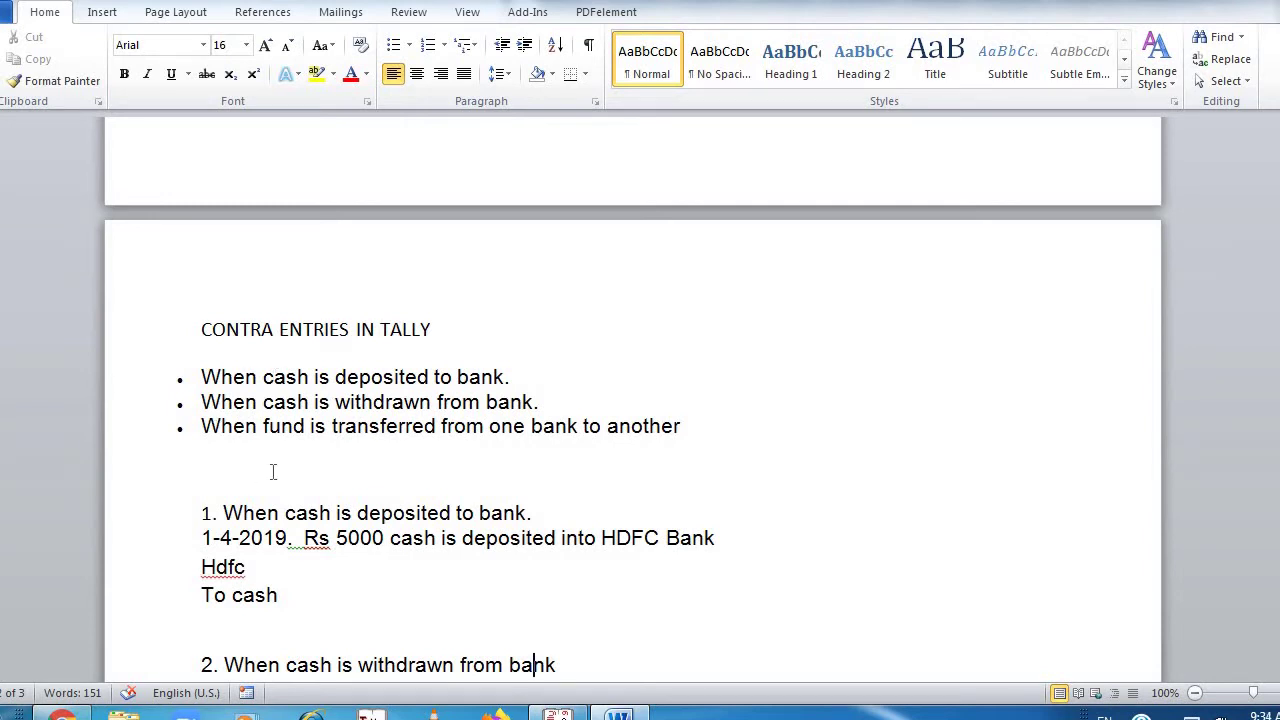
- Read the Rs 5000 HDFC deposit and Rs 3000 withdrawal examples, then return to Gateway of Tally
{"action": "left_click", "coordinate": [281, 507]}
{"action": "key", "text": "Down"}
{"action": "key", "text": "Down"}
{"action": "key", "text": "Down"}
{"action": "key", "text": "Down"}
{"action": "key", "text": "Down"}
{"action": "key", "text": "Down"}
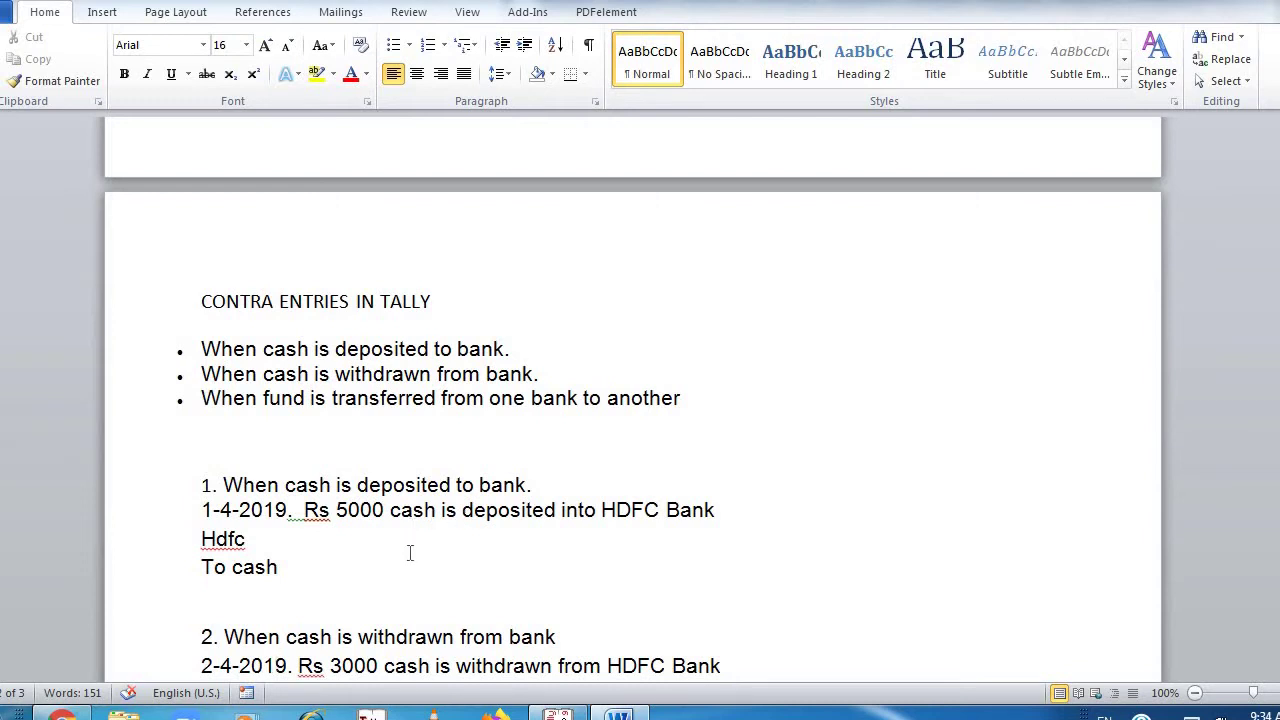
{"action": "left_click", "coordinate": [557, 713]}
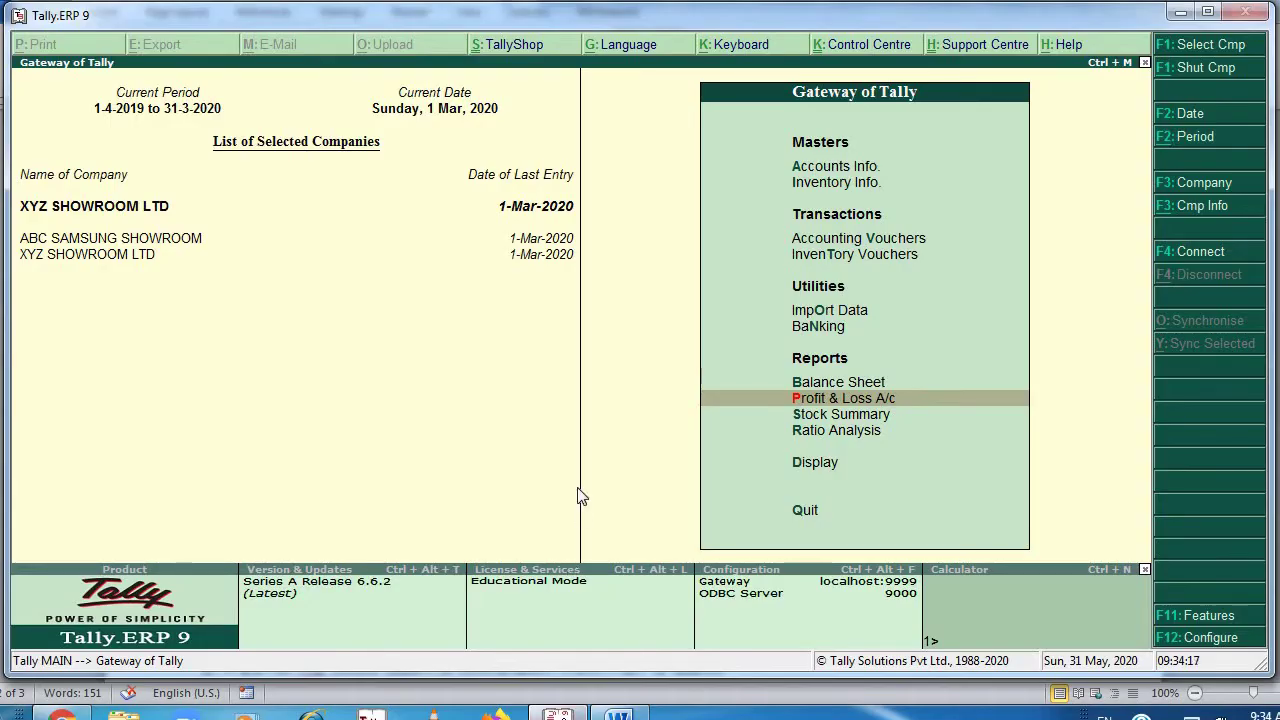
- Start a Contra voucher dated 1-Apr-2019, checking the notes along the way
{"action": "key", "text": "Up"}
{"action": "key", "text": "Up"}
{"action": "key", "text": "Up"}
{"action": "key", "text": "Up"}
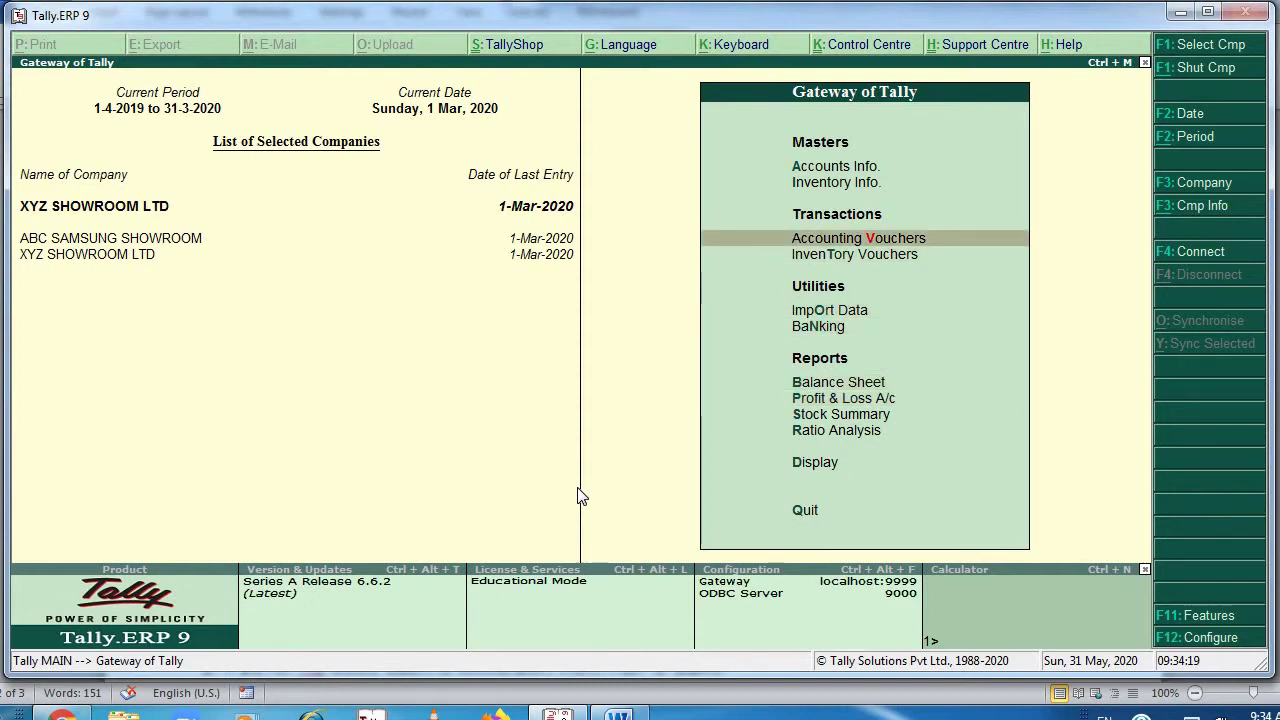
{"action": "key", "text": "Return"}
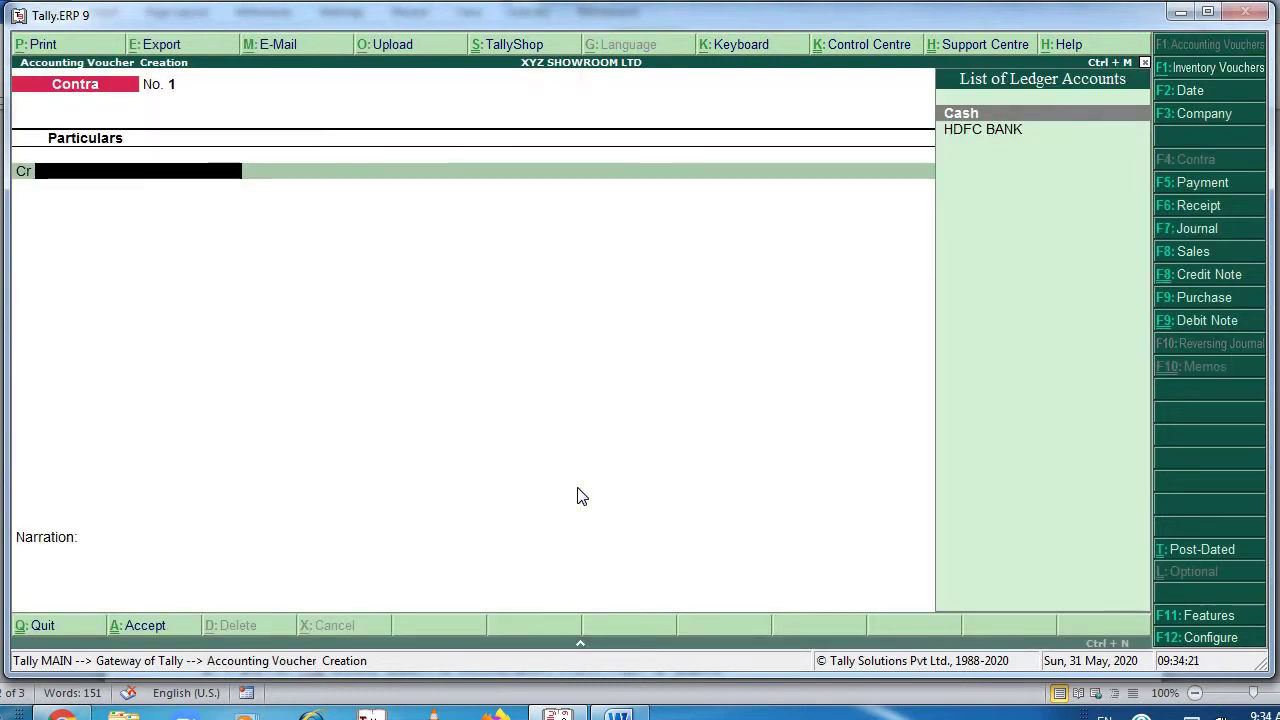
{"action": "key", "text": "alt+Tab"}
{"action": "key", "text": "alt+Tab"}
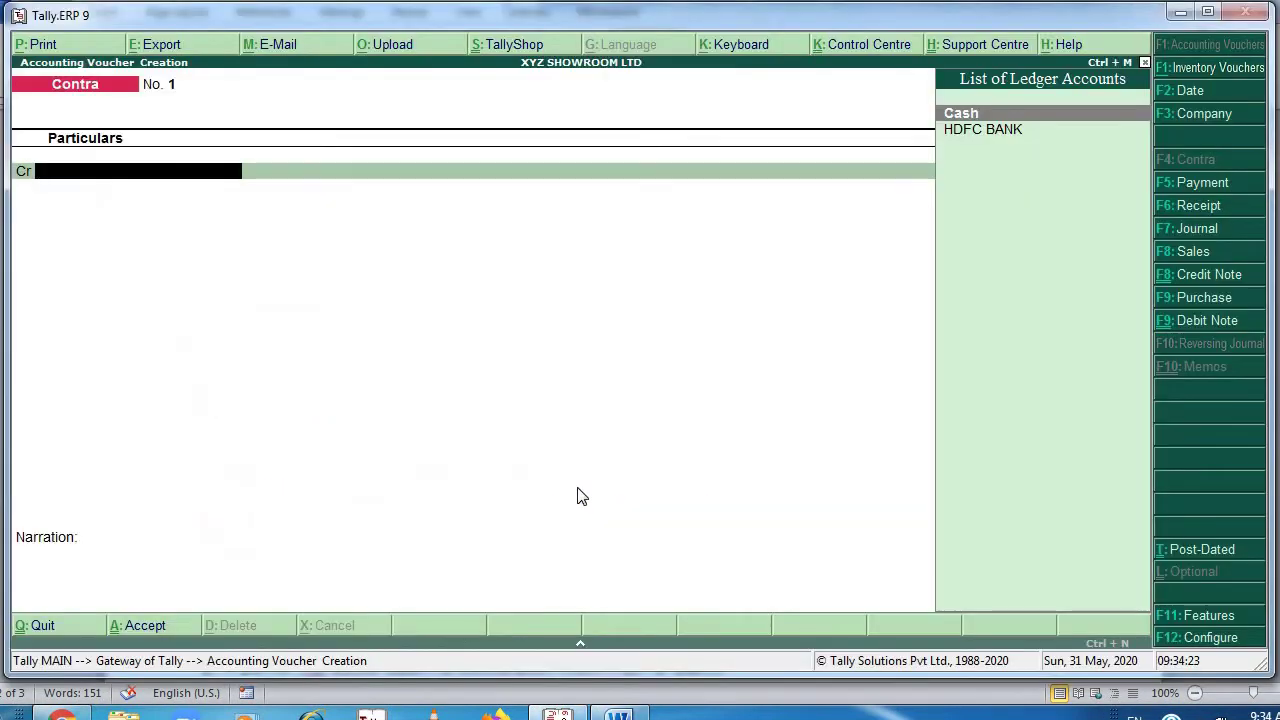
{"action": "key", "text": "F2"}
{"action": "type", "text": "1-4-2019"}
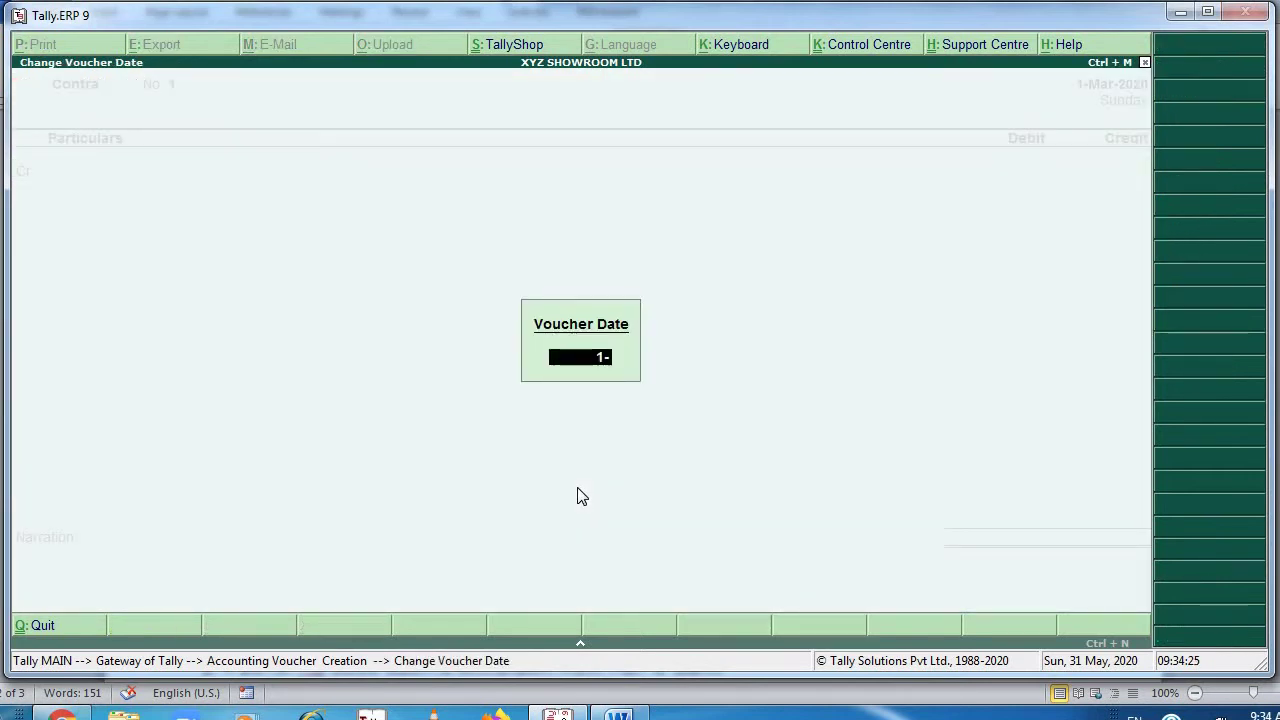
{"action": "key", "text": "Return"}
{"action": "key", "text": "alt+Tab"}
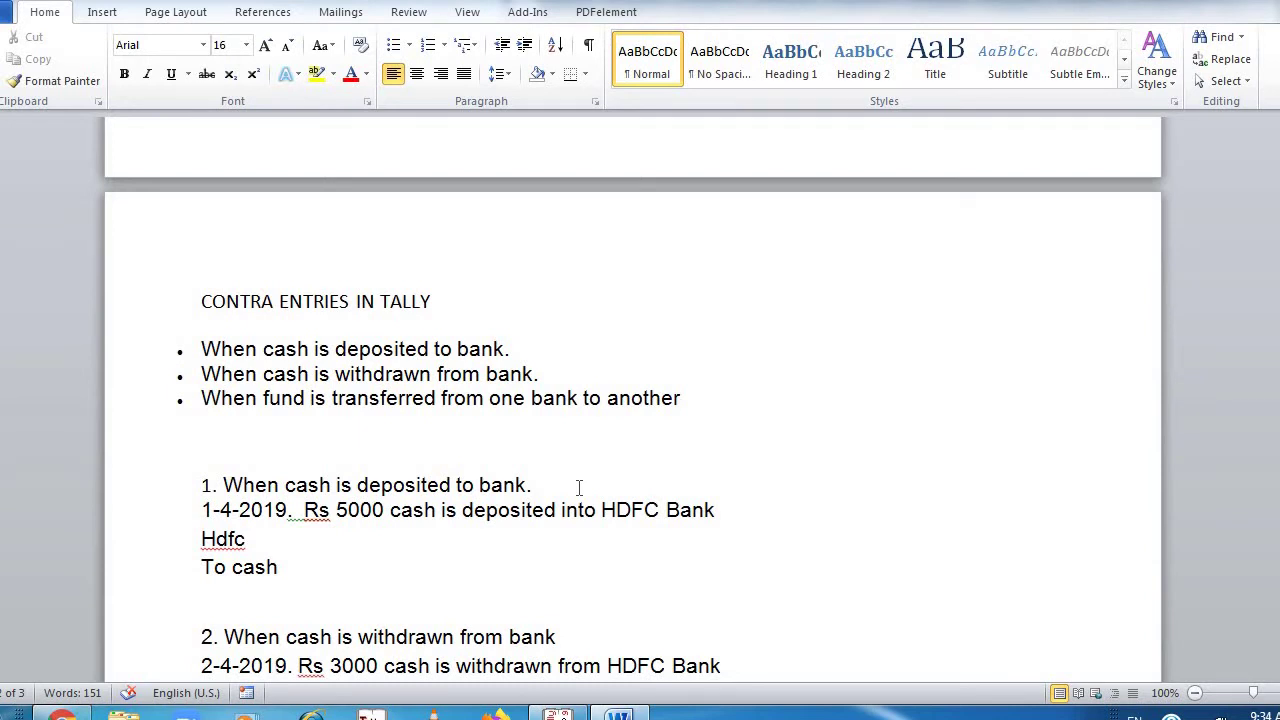
{"action": "key", "text": "alt+Tab"}
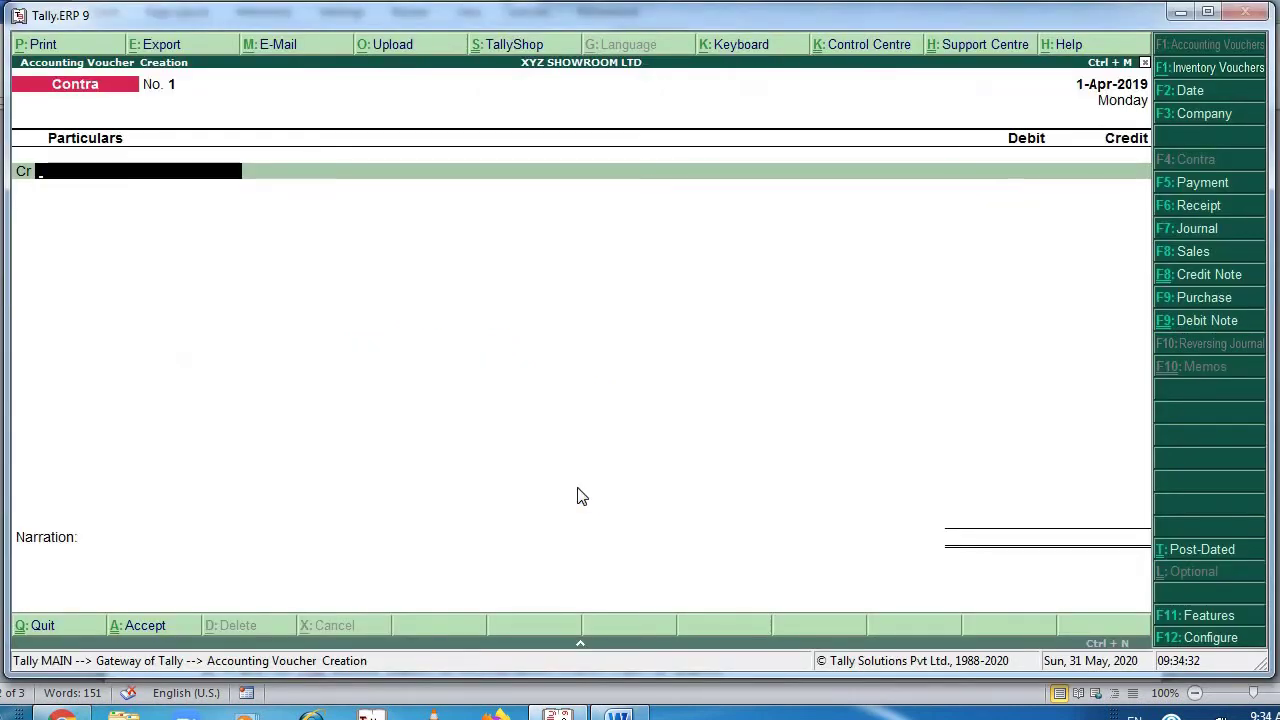
- Credit Cash 5,000 and debit HDFC BANK on the contra voucher
{"action": "key", "text": "Return"}
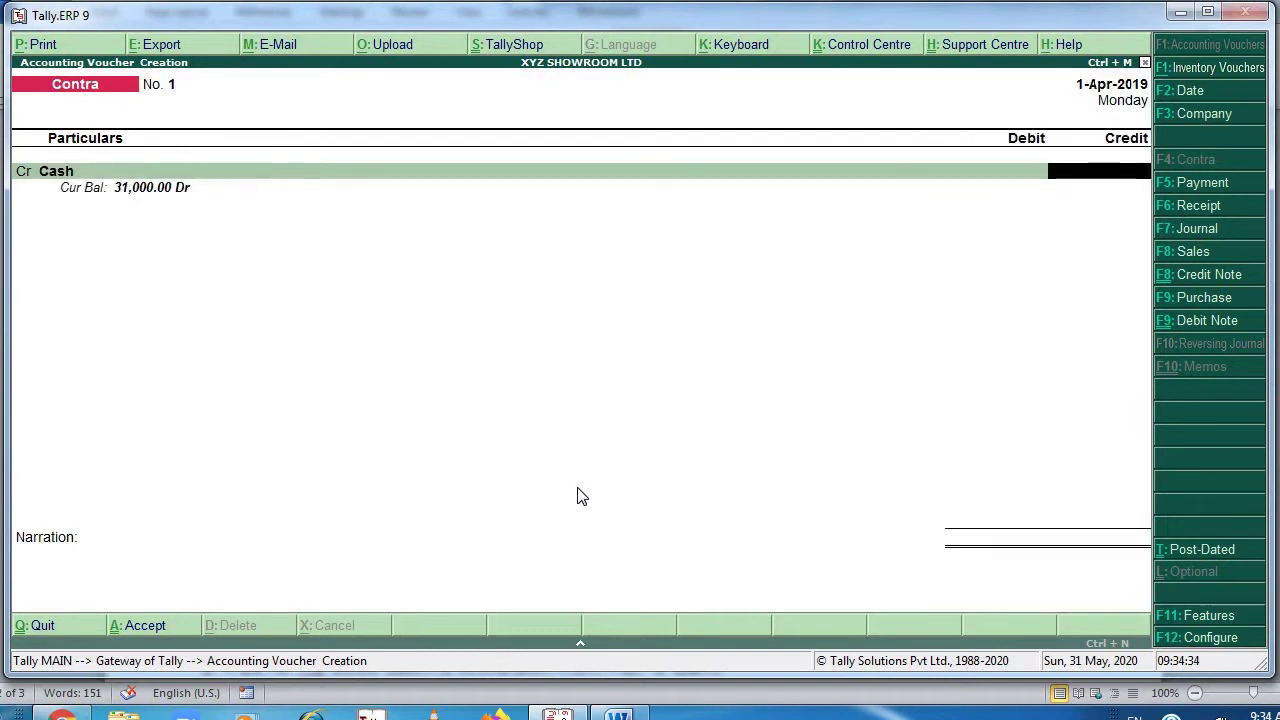
{"action": "key", "text": "alt+Tab"}
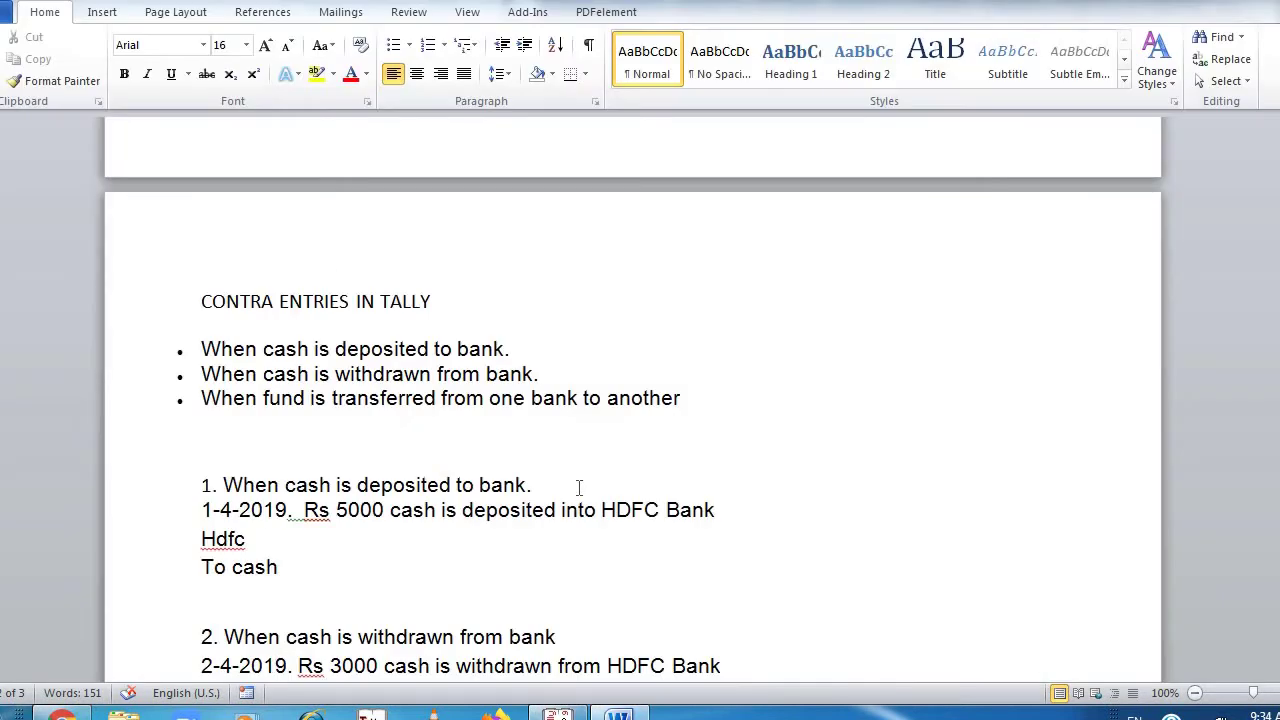
{"action": "key", "text": "alt+Tab"}
{"action": "type", "text": "5000"}
{"action": "key", "text": "Return"}
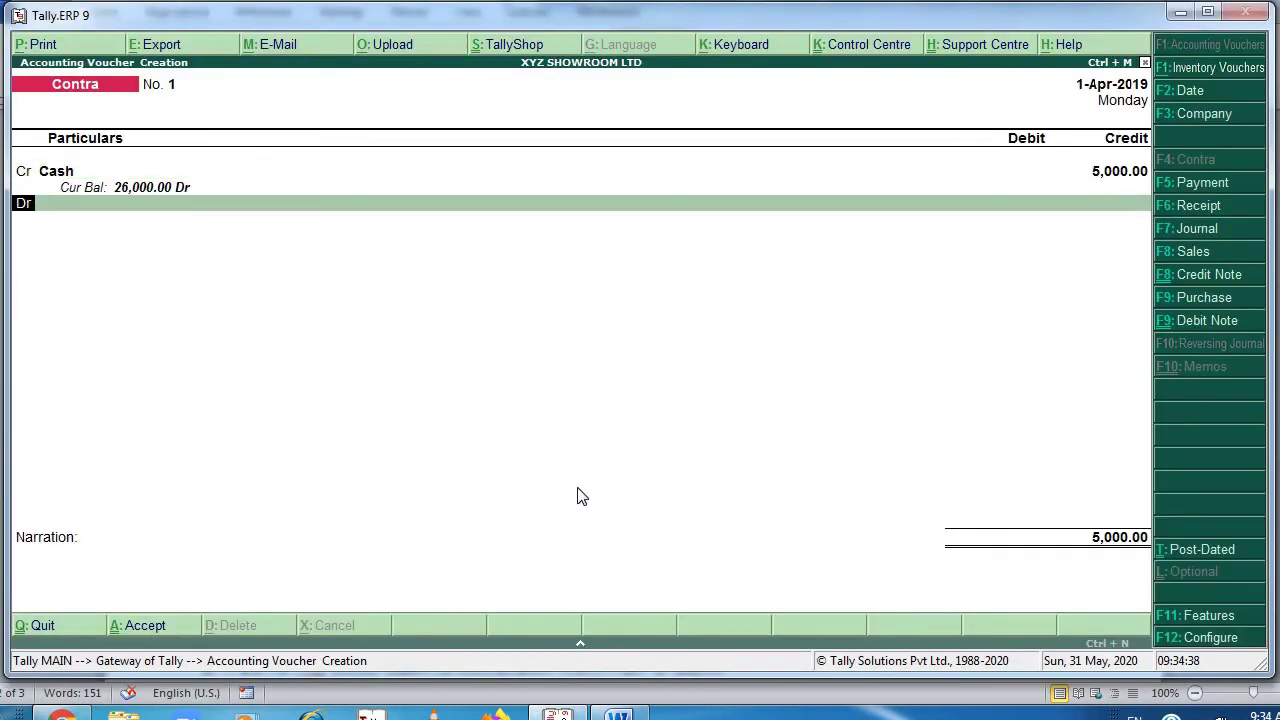
{"action": "key", "text": "Return"}
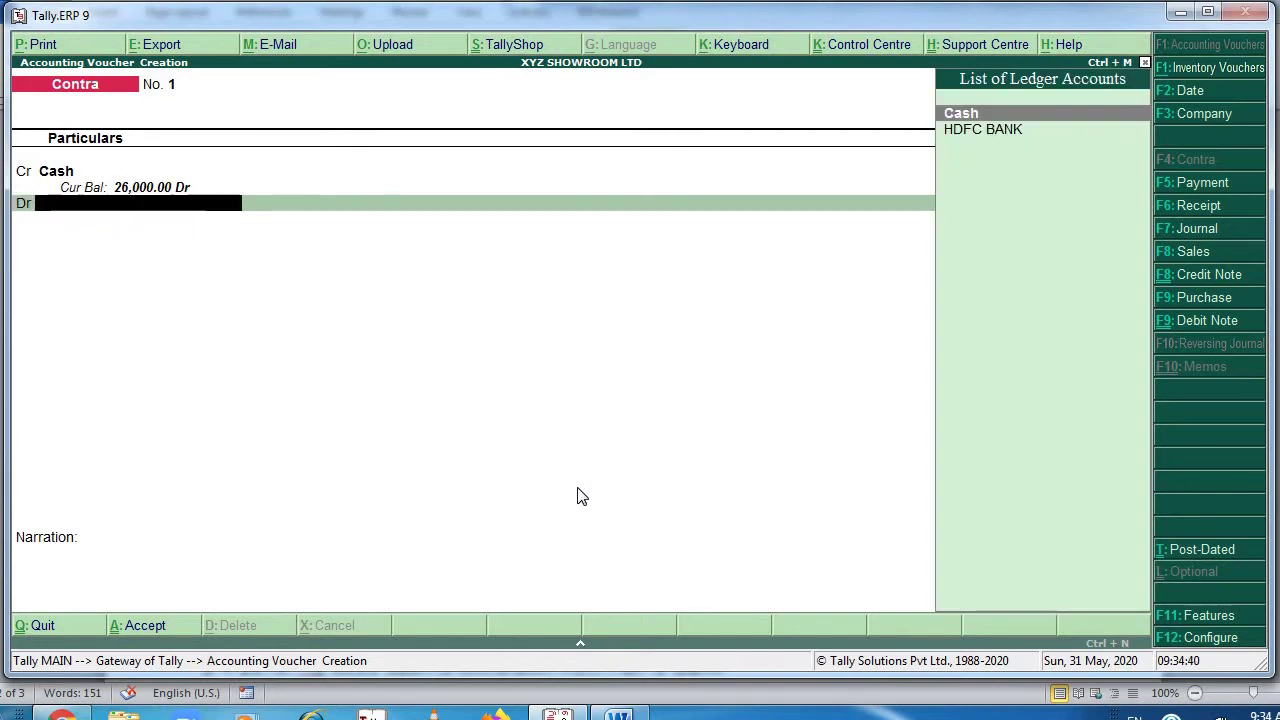
{"action": "type", "text": "h"}
{"action": "key", "text": "Return"}
- Enter cash denominations of two 2000 notes and one 1000 note, totalling 5,000
{"action": "key", "text": "Return"}
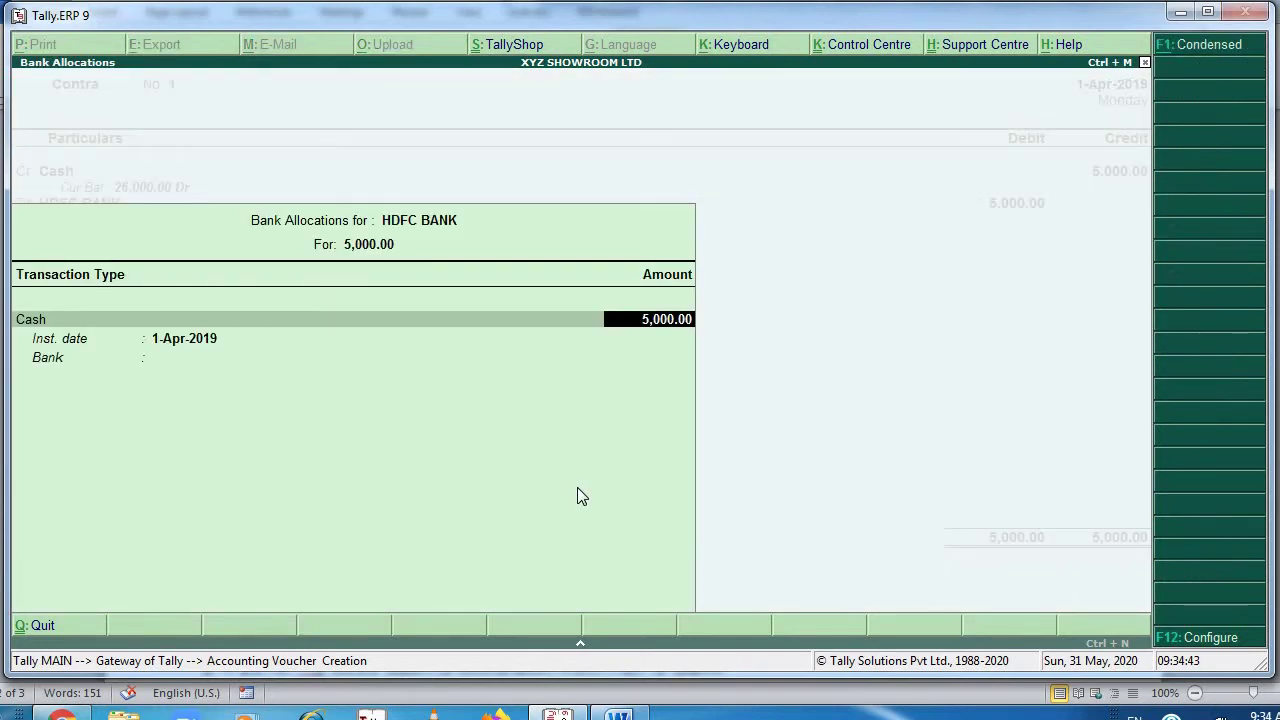
{"action": "key", "text": "Return"}
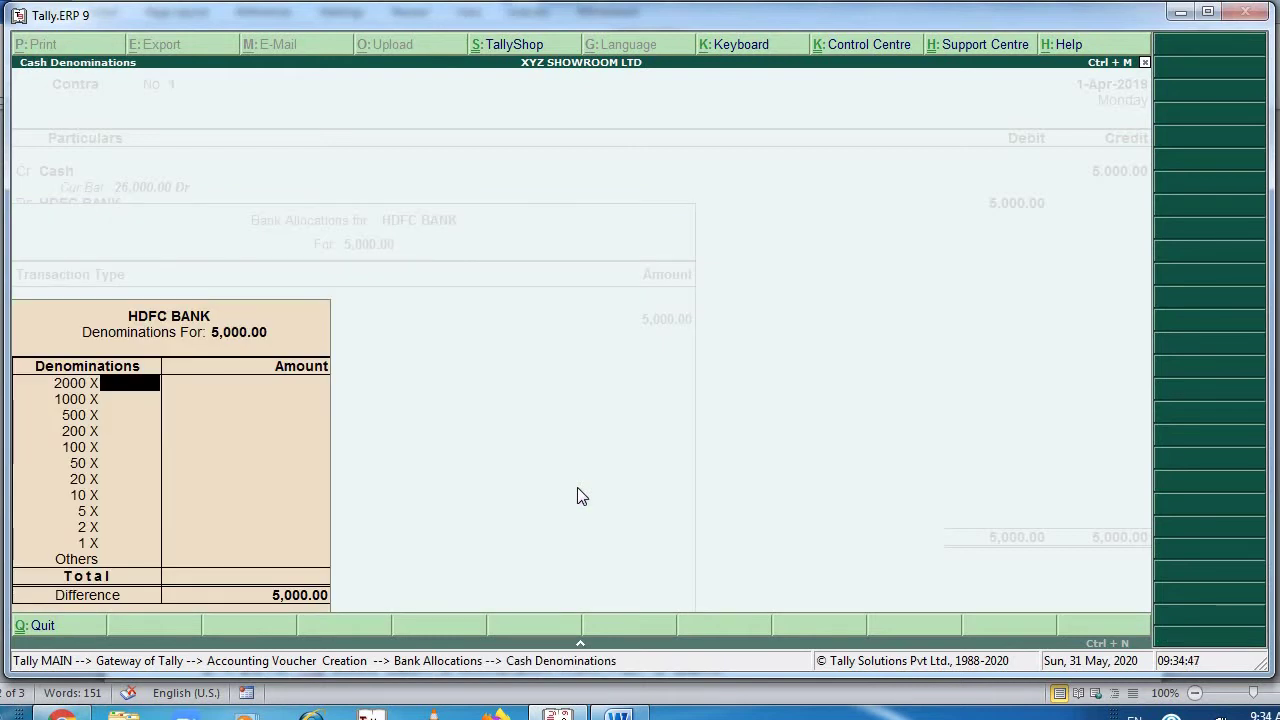
{"action": "key", "text": "Return"}
{"action": "key", "text": "Down"}
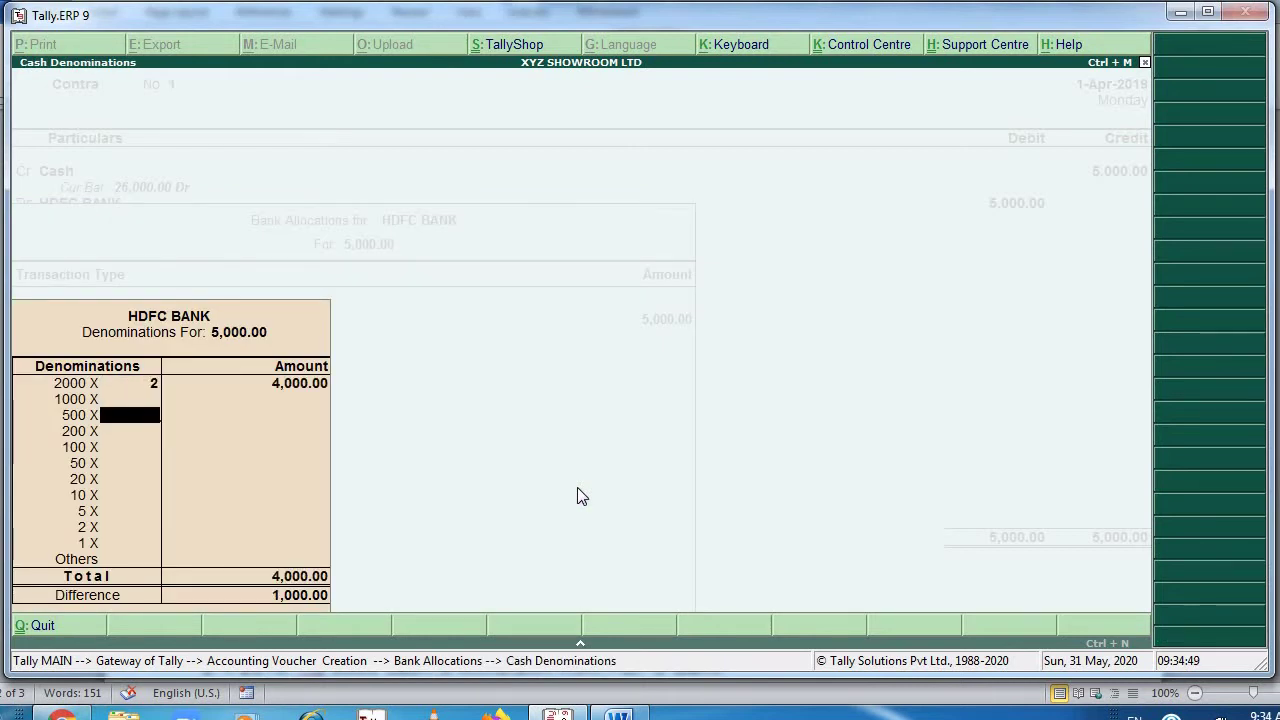
{"action": "key", "text": "Up"}
{"action": "type", "text": "1"}
{"action": "key", "text": "Return"}
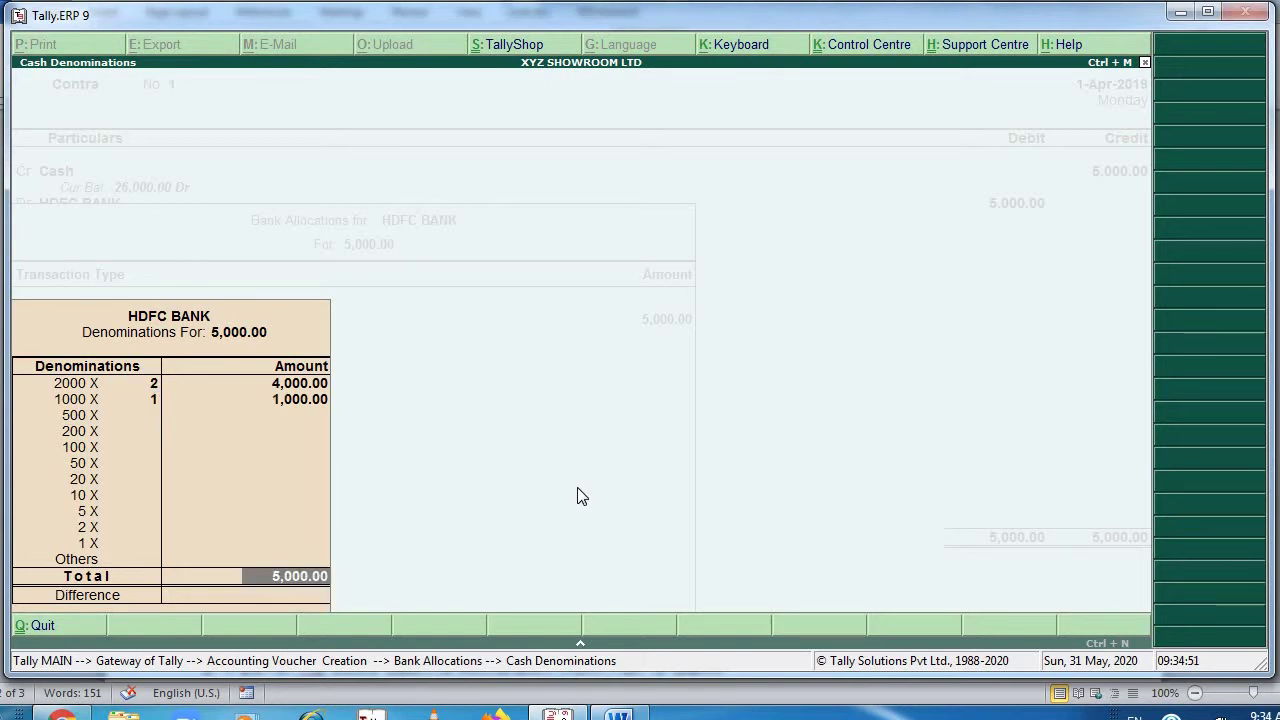
- Finish the bank allocation, skip narration and save contra voucher 1
{"action": "key", "text": "Return"}
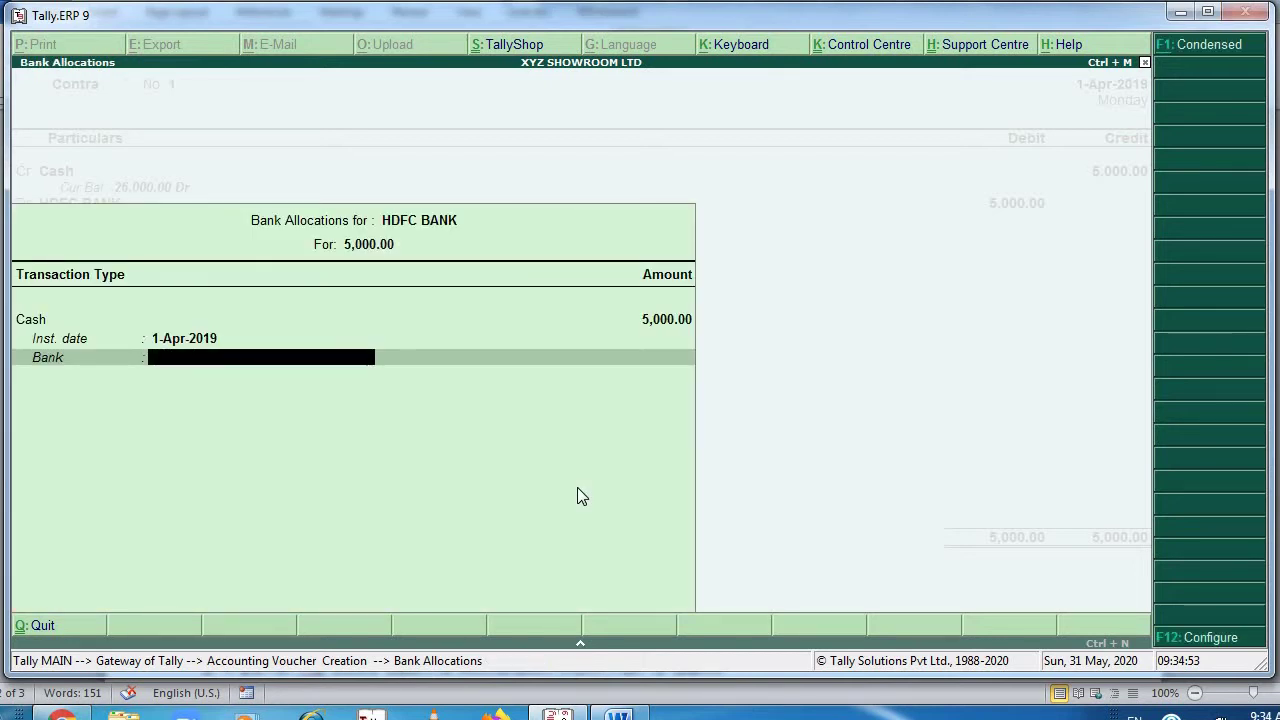
{"action": "key", "text": "Return"}
{"action": "key", "text": "Return"}
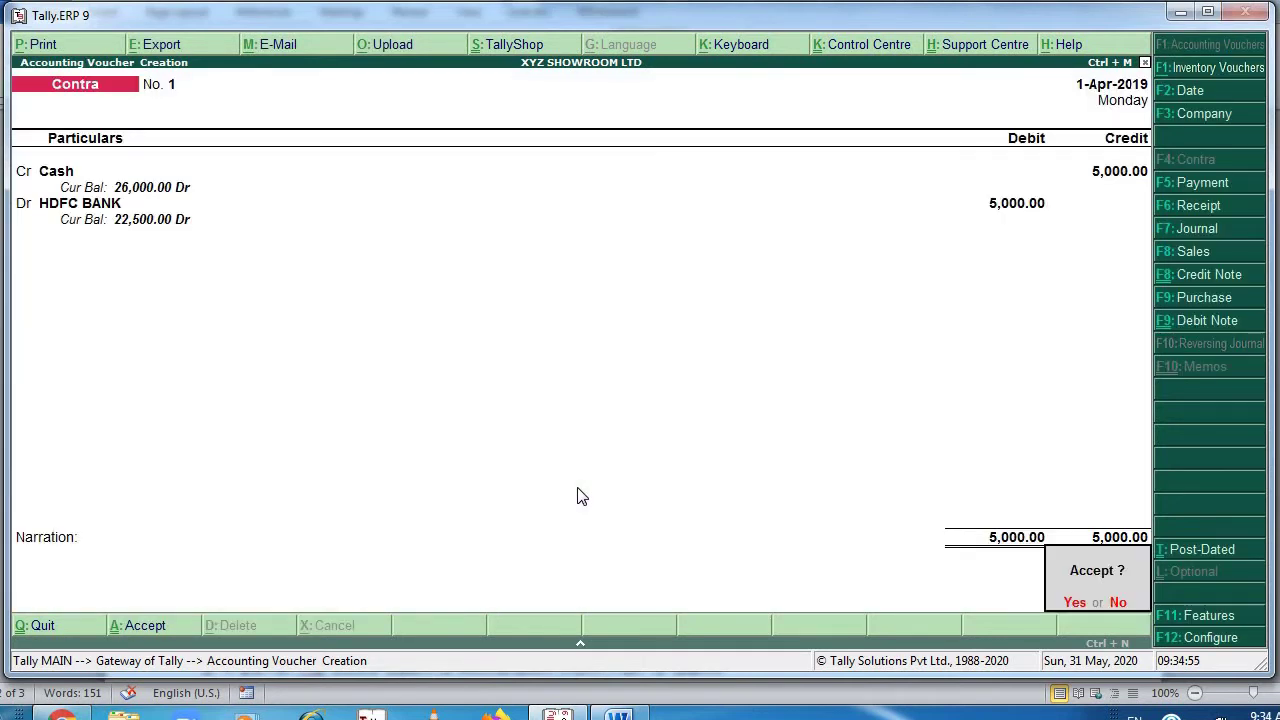
{"action": "key", "text": "Return"}
{"action": "key", "text": "alt+Tab"}
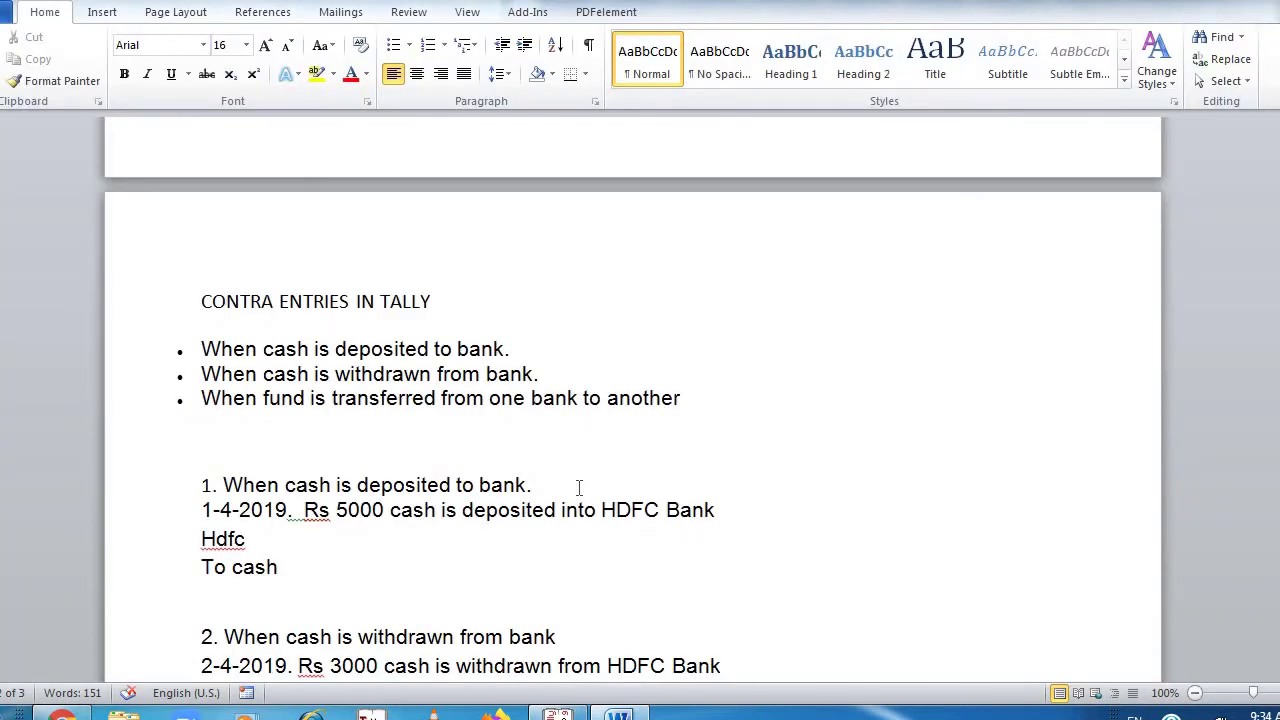
- Review the 2-4-2019 Rs 3000 withdrawal example (Cash / To hdfc) in the Word notes
{"action": "key", "text": "alt+Tab"}
{"action": "key", "text": "alt+Tab"}
{"action": "key", "text": "Down"}
{"action": "key", "text": "Down"}
{"action": "key", "text": "Up"}
{"action": "key", "text": "Up"}
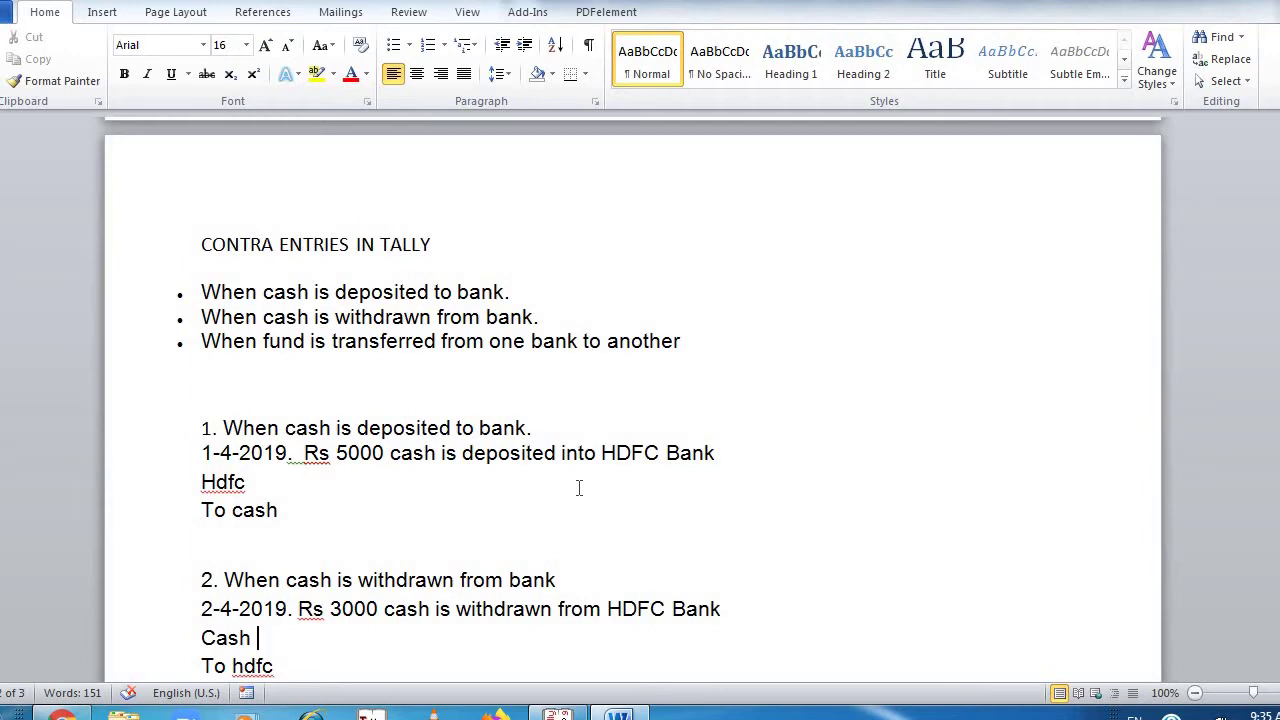
{"action": "key", "text": "Down"}
{"action": "key", "text": "Up"}
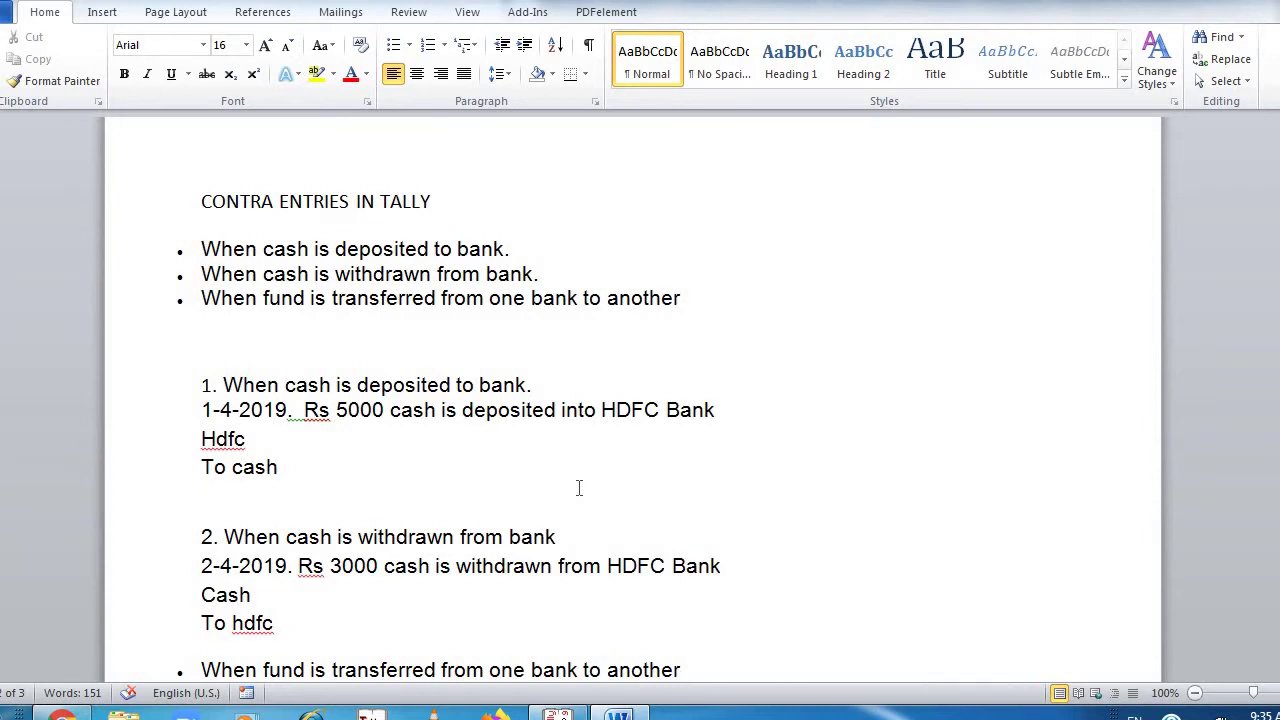
- Date Contra No. 2 as 2-Apr-2019 and credit HDFC BANK
{"action": "key", "text": "alt+Tab"}
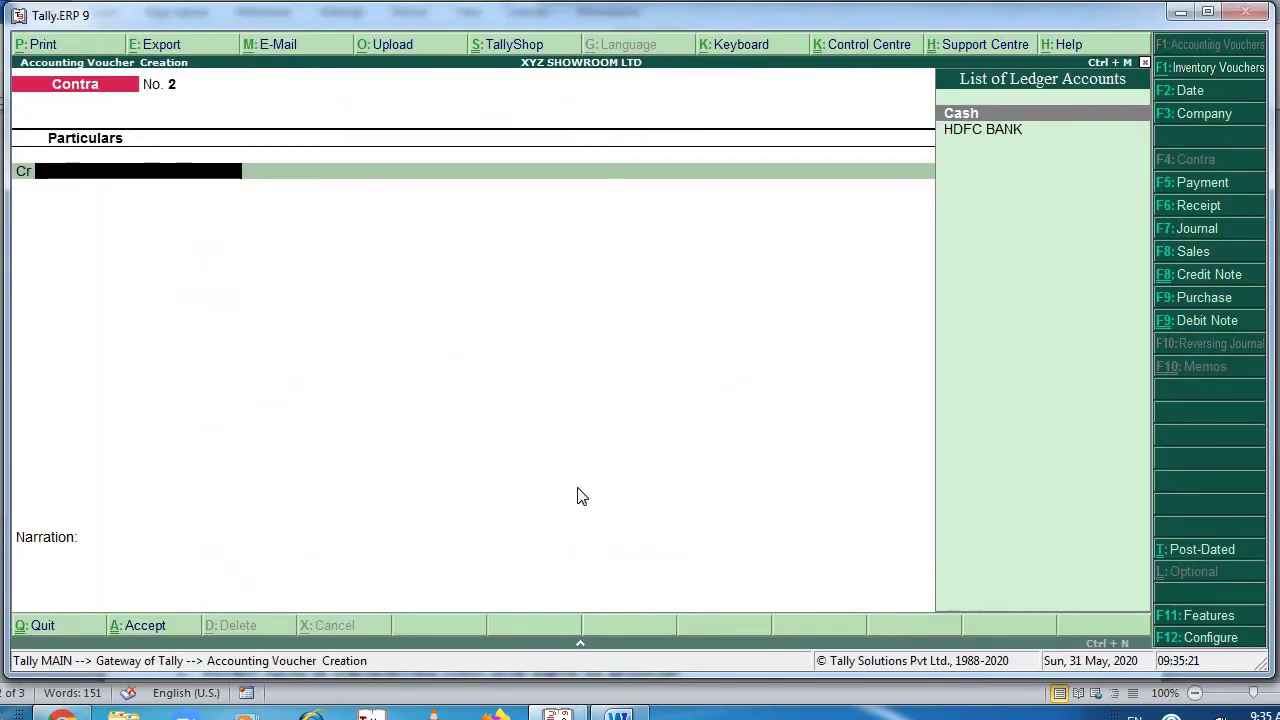
{"action": "key", "text": "F2"}
{"action": "type", "text": "2-4-2019"}
{"action": "key", "text": "Return"}
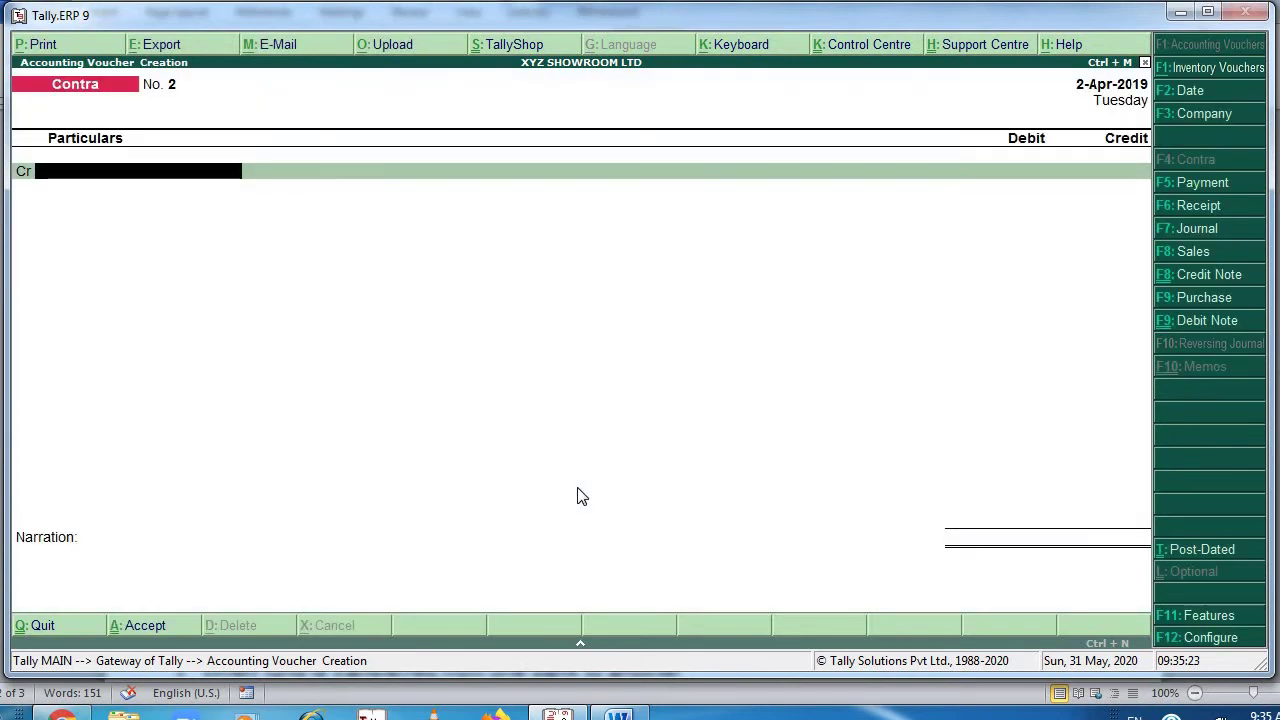
{"action": "key", "text": "alt+Tab"}
{"action": "key", "text": "alt+Tab"}
{"action": "type", "text": "H"}
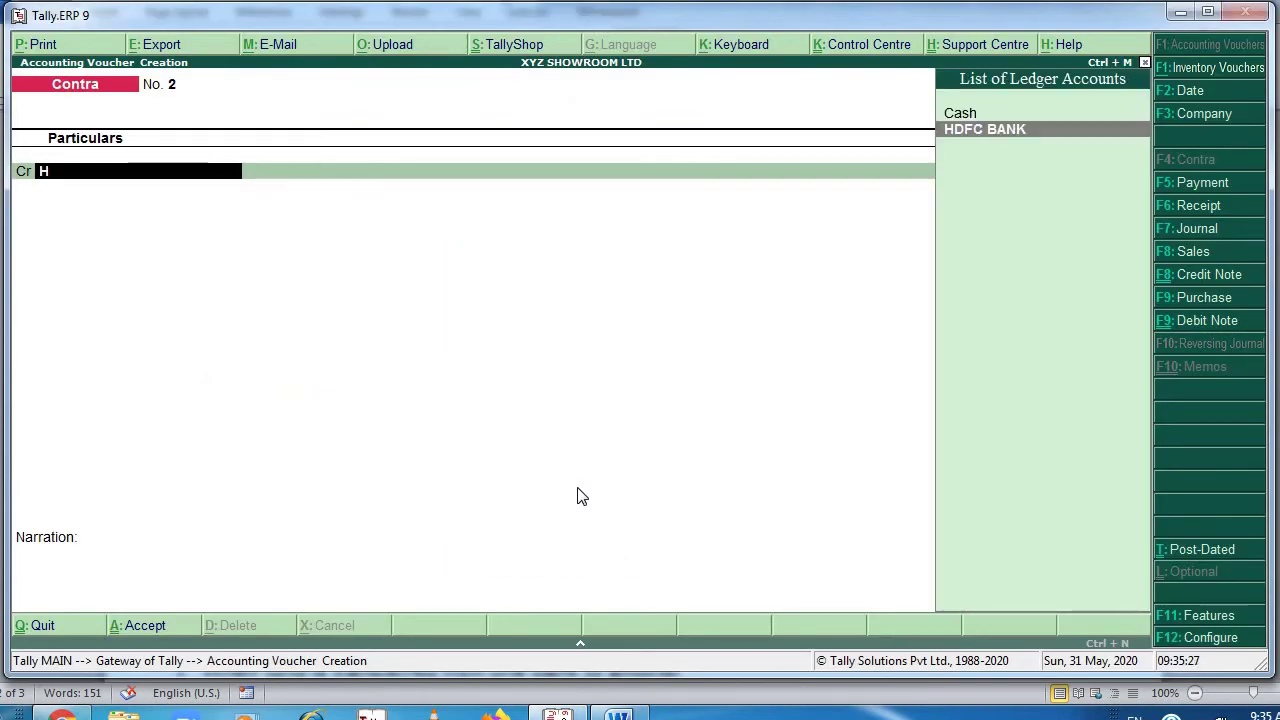
{"action": "key", "text": "Return"}
- Enter the 3,000 HDFC BANK credit with a Cheque bank allocation
{"action": "key", "text": "alt+Tab"}
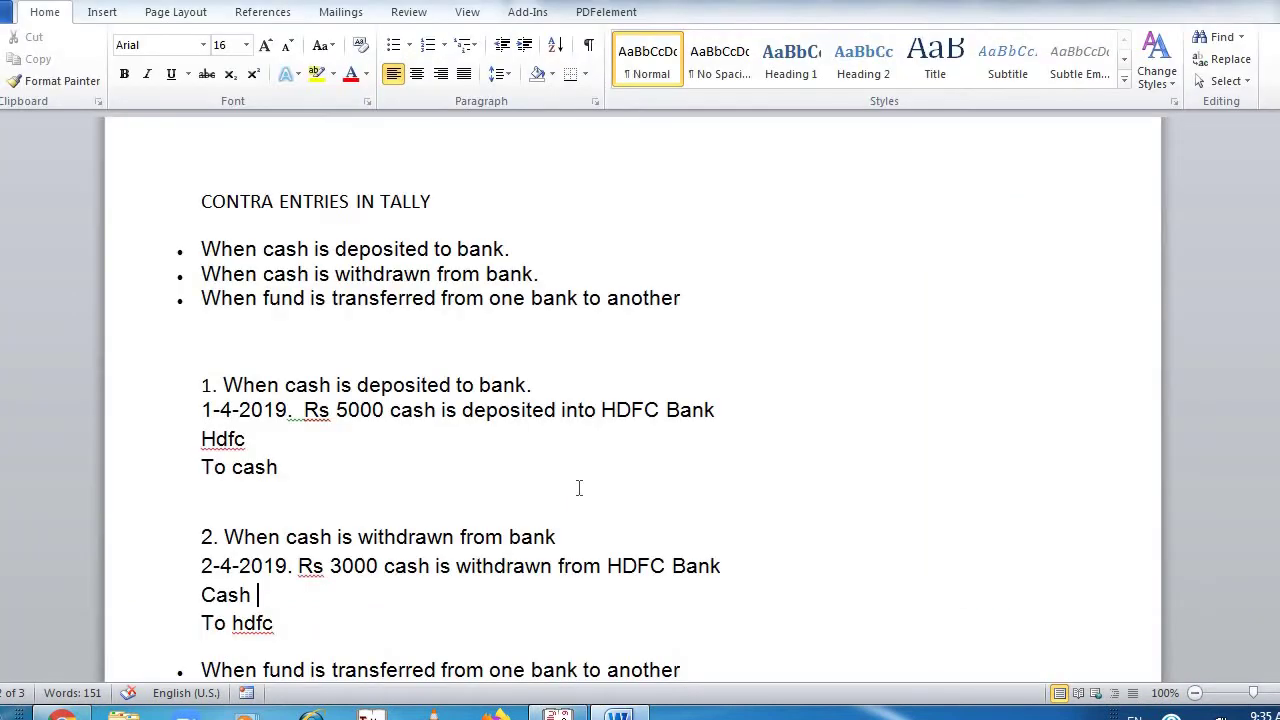
{"action": "key", "text": "alt+Tab"}
{"action": "type", "text": "3000"}
{"action": "key", "text": "Return"}
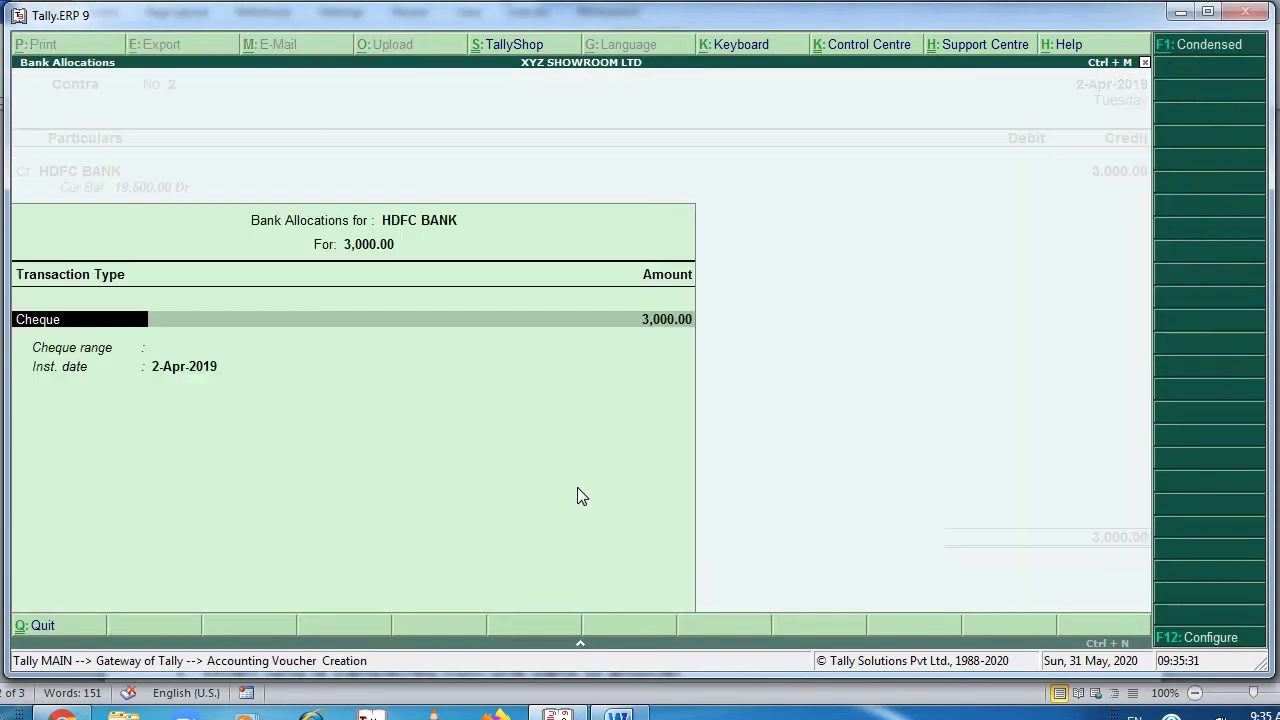
{"action": "key", "text": "Return"}
{"action": "key", "text": "Return"}
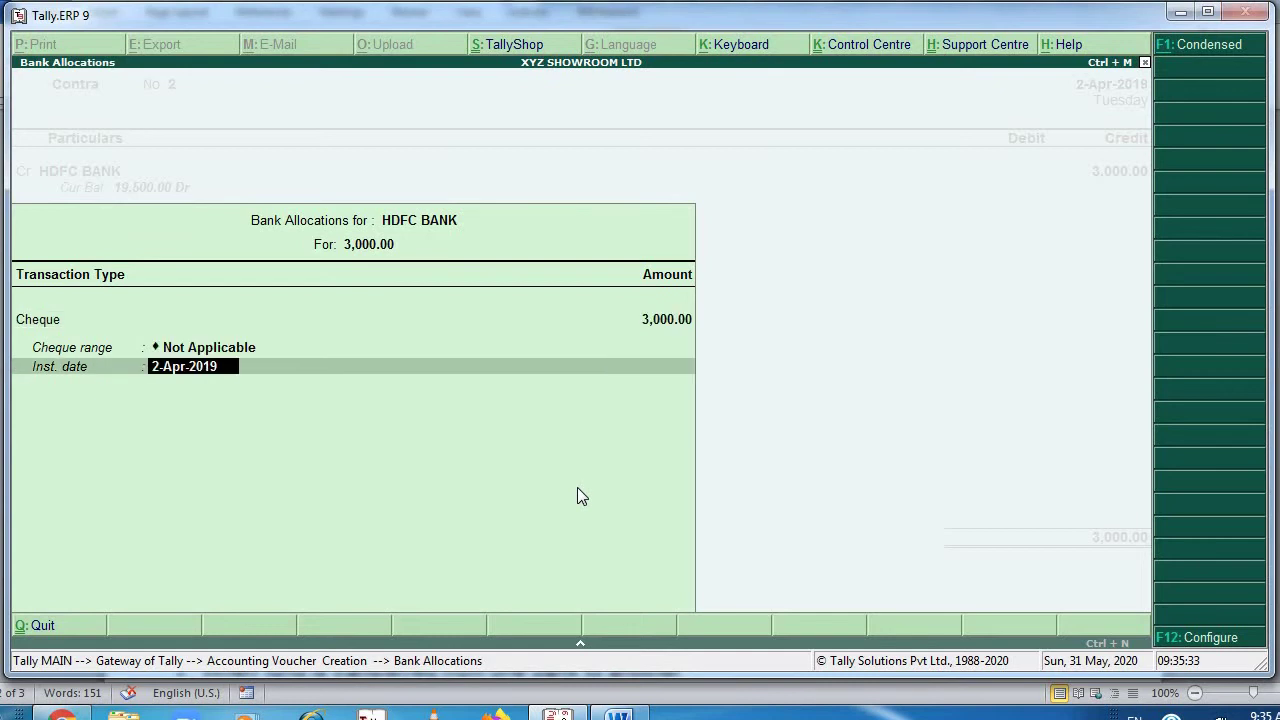
{"action": "key", "text": "Return"}
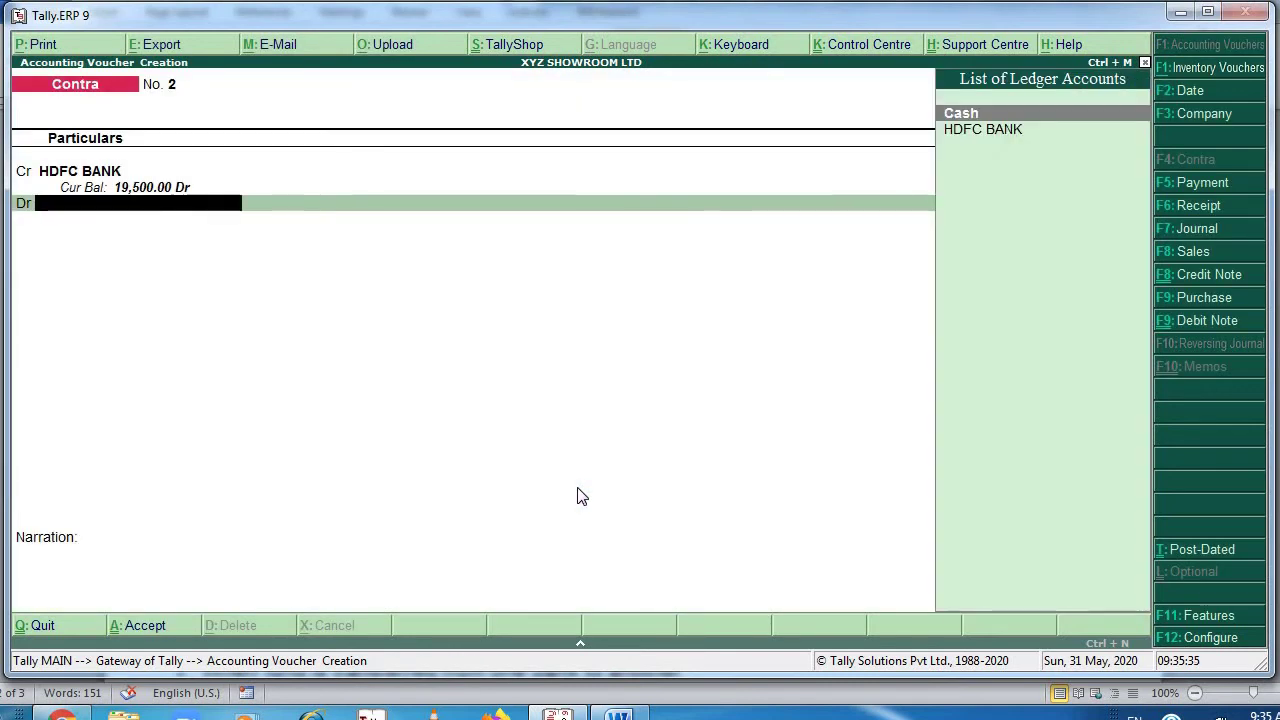
- Debit Cash 3,000.00 and move past narration to the save prompt
{"action": "type", "text": "c"}
{"action": "key", "text": "Return"}
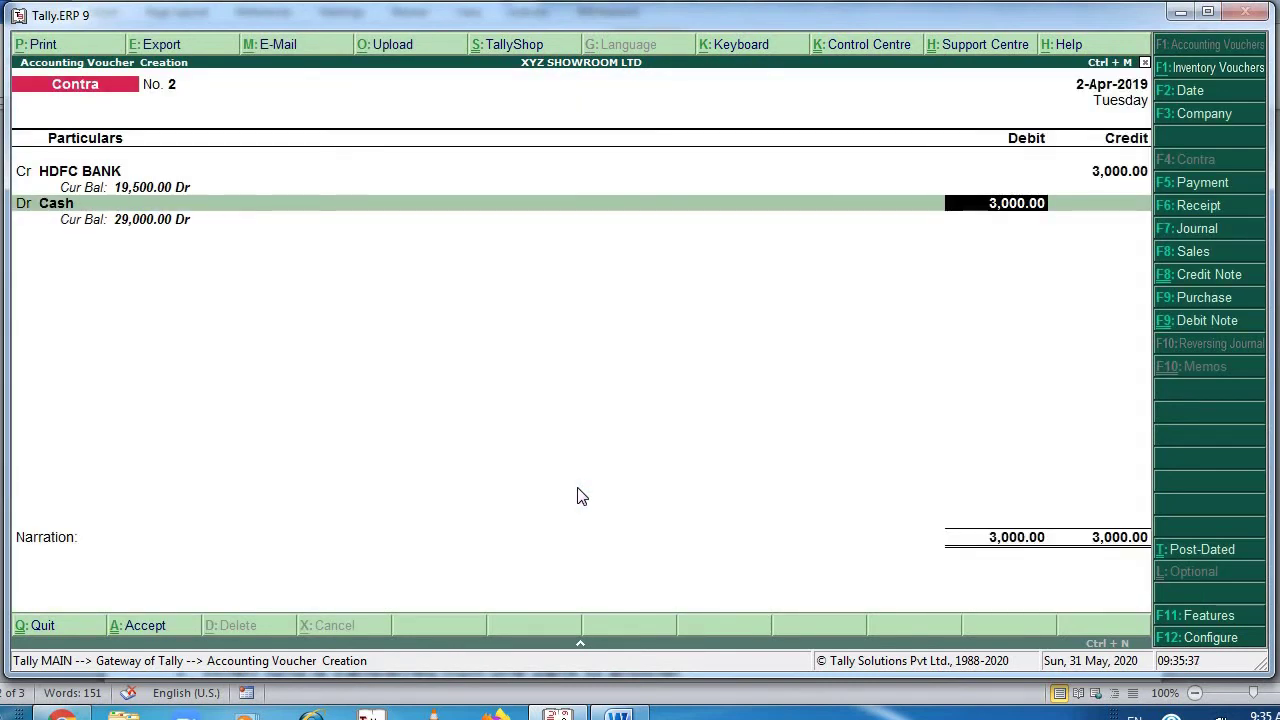
{"action": "key", "text": "Return"}
{"action": "key", "text": "Return"}
{"action": "key", "text": "Return"}
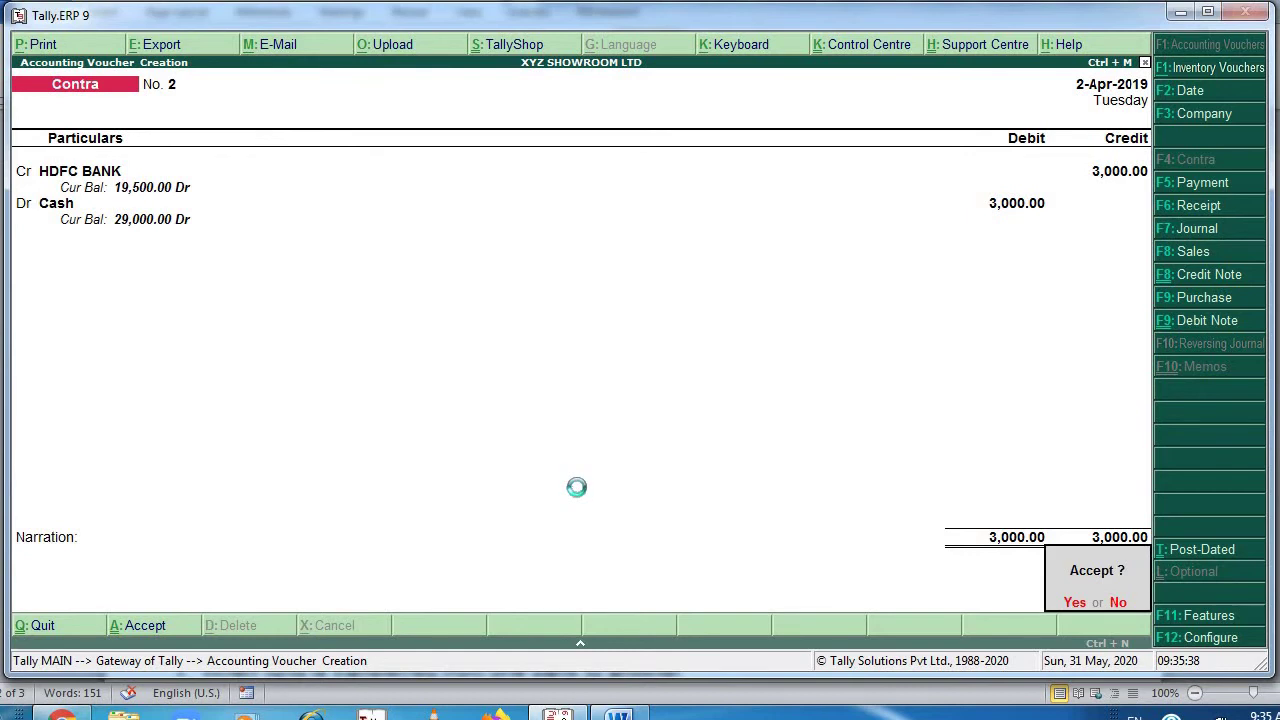
{"action": "key", "text": "Return"}
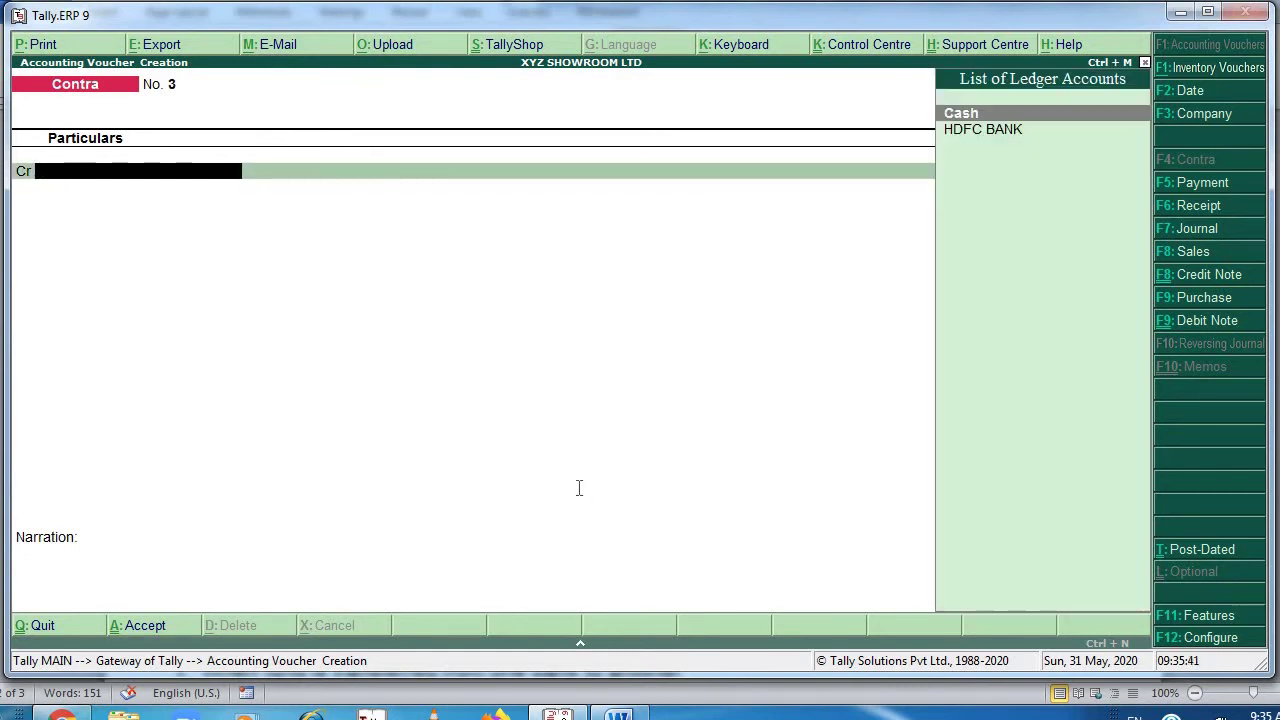
- Move through the Word notes to the 1-5-2019 HDFC-to-Axis Bank Rs 6000 transfer line
{"action": "key", "text": "alt+Tab"}
{"action": "key", "text": "Down"}
{"action": "key", "text": "Down"}
{"action": "key", "text": "Down"}
{"action": "key", "text": "Down"}
{"action": "key", "text": "Down"}
{"action": "key", "text": "Down"}
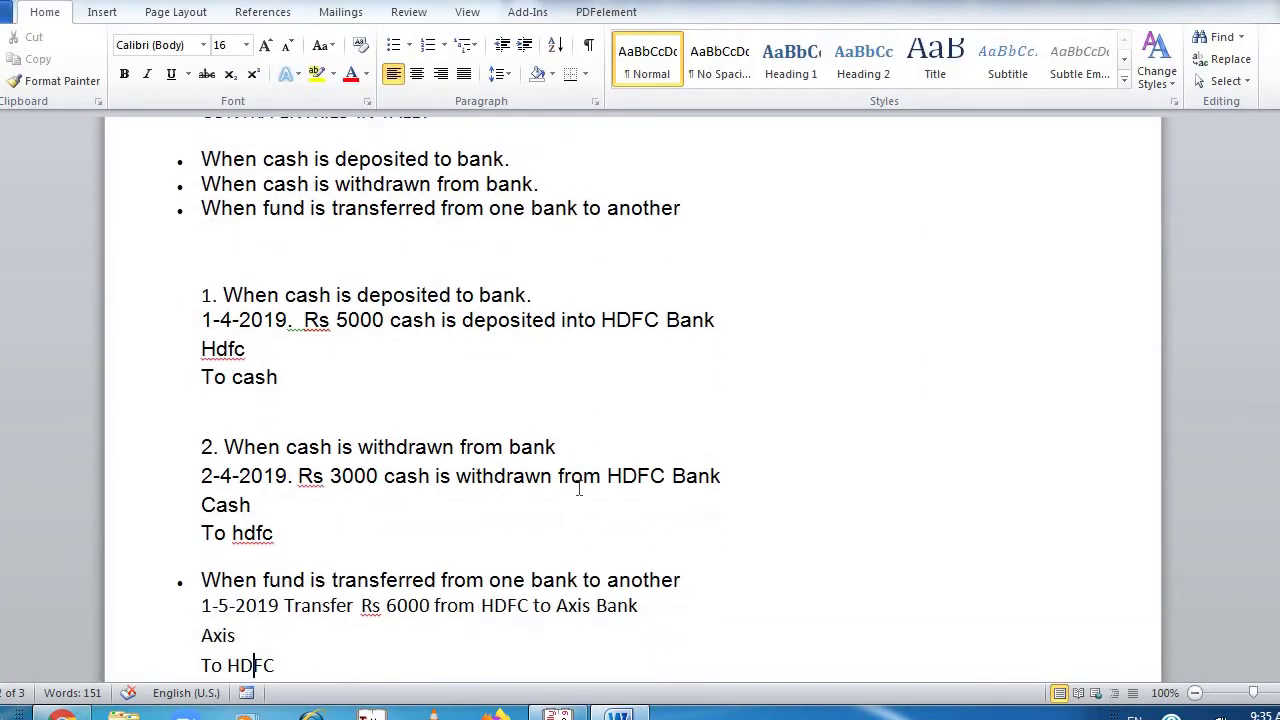
{"action": "key", "text": "Down"}
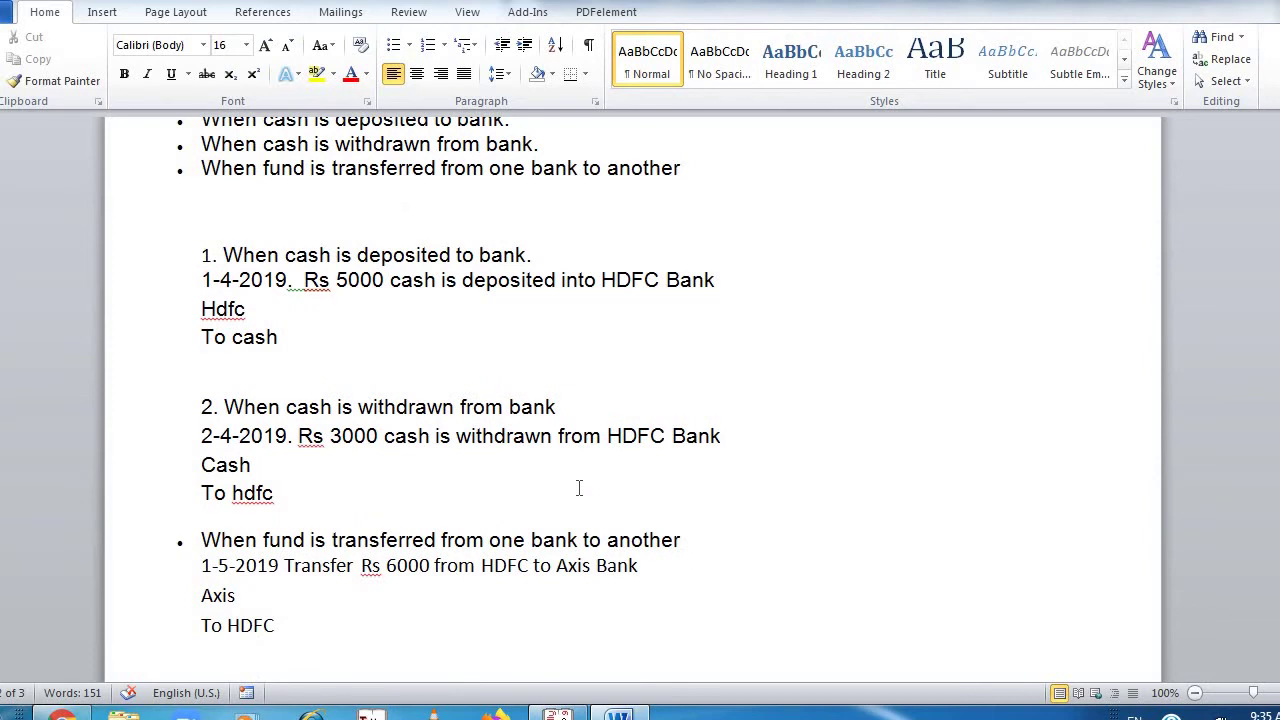
{"action": "key", "text": "Up"}
{"action": "key", "text": "Up"}
{"action": "key", "text": "Right"}
{"action": "key", "text": "Right"}
{"action": "key", "text": "Right"}
{"action": "key", "text": "Right"}
{"action": "key", "text": "Right"}
{"action": "key", "text": "Right"}
{"action": "key", "text": "Right"}
{"action": "key", "text": "Right"}
{"action": "key", "text": "Right"}
{"action": "key", "text": "Right"}
{"action": "key", "text": "Right"}
{"action": "key", "text": "Right"}
{"action": "key", "text": "Right"}
{"action": "key", "text": "Right"}
{"action": "key", "text": "Right"}
{"action": "key", "text": "Right"}
{"action": "key", "text": "Right"}
{"action": "key", "text": "Right"}
{"action": "key", "text": "Right"}
{"action": "key", "text": "Right"}
{"action": "key", "text": "Right"}
{"action": "key", "text": "Right"}
{"action": "key", "text": "Right"}
{"action": "key", "text": "Right"}
{"action": "key", "text": "Right"}
{"action": "key", "text": "Right"}
{"action": "key", "text": "Right"}
{"action": "key", "text": "Right"}
{"action": "key", "text": "Right"}
{"action": "key", "text": "Right"}
{"action": "key", "text": "Right"}
{"action": "key", "text": "Right"}
{"action": "key", "text": "Right"}
{"action": "key", "text": "Right"}
{"action": "key", "text": "Right"}
{"action": "key", "text": "Right"}
- Date Contra No. 3 as 1-May-2019
{"action": "key", "text": "alt+Tab"}
{"action": "key", "text": "F2"}
{"action": "type", "text": "1"}
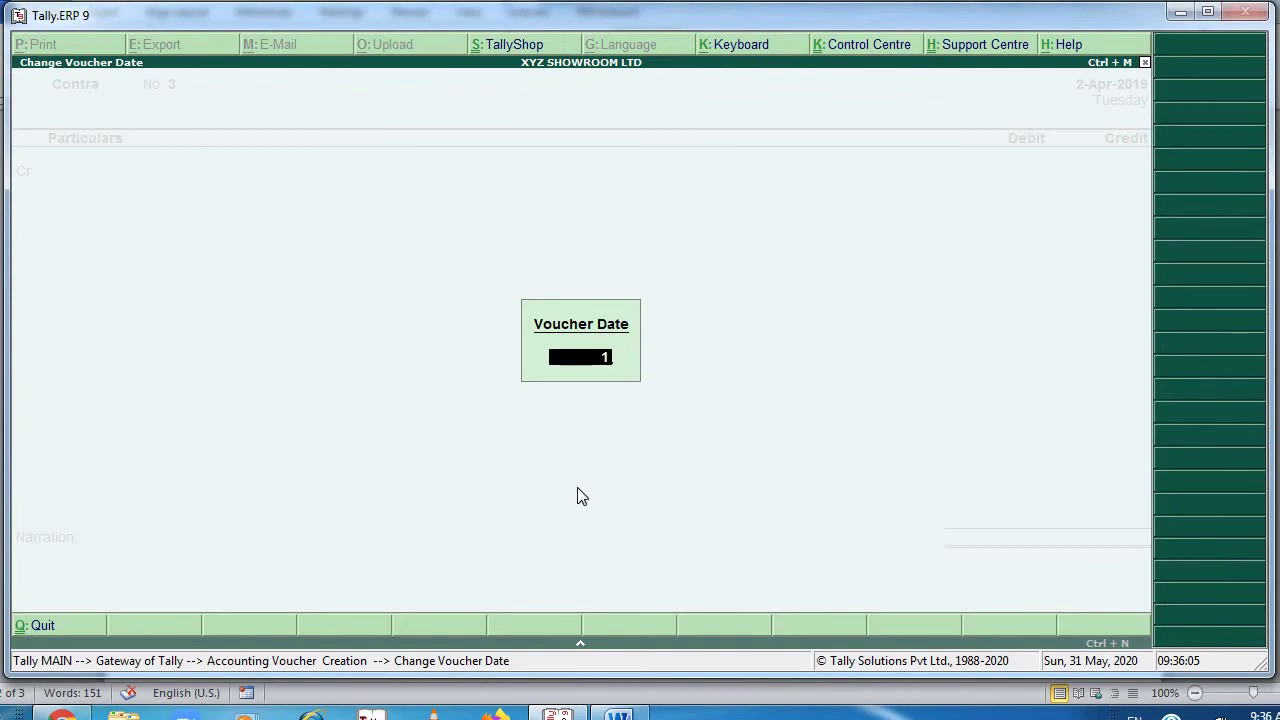
{"action": "key", "text": "Return"}
{"action": "key", "text": "alt+Tab"}
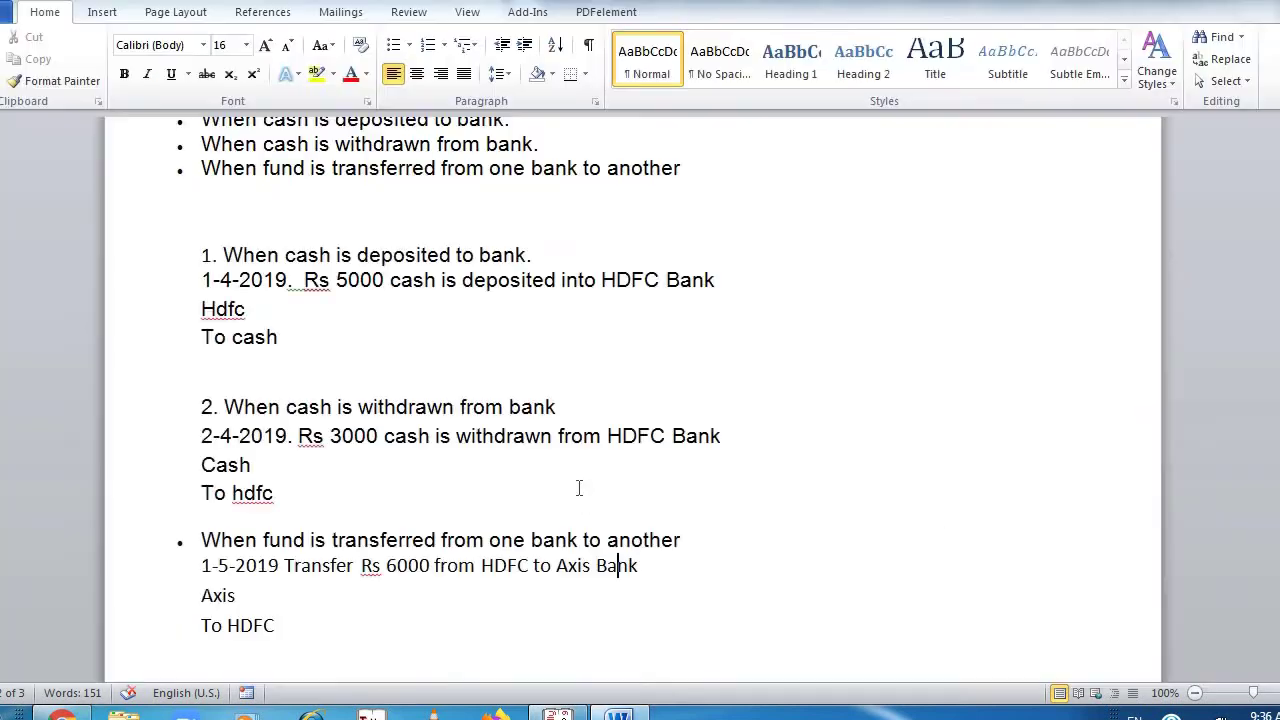
{"action": "key", "text": "alt+Tab"}
- Credit HDFC BANK 6,000 with Cheque as the bank allocation type
{"action": "type", "text": "H"}
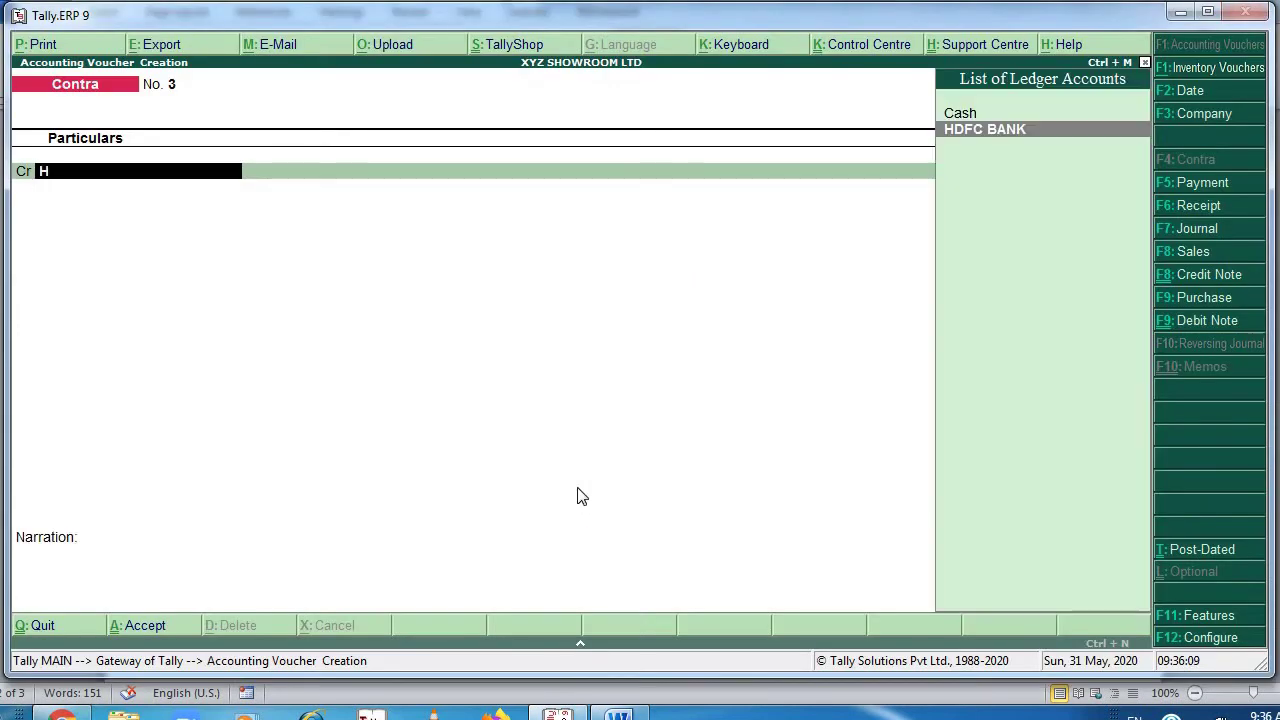
{"action": "key", "text": "Return"}
{"action": "key", "text": "alt+Tab"}
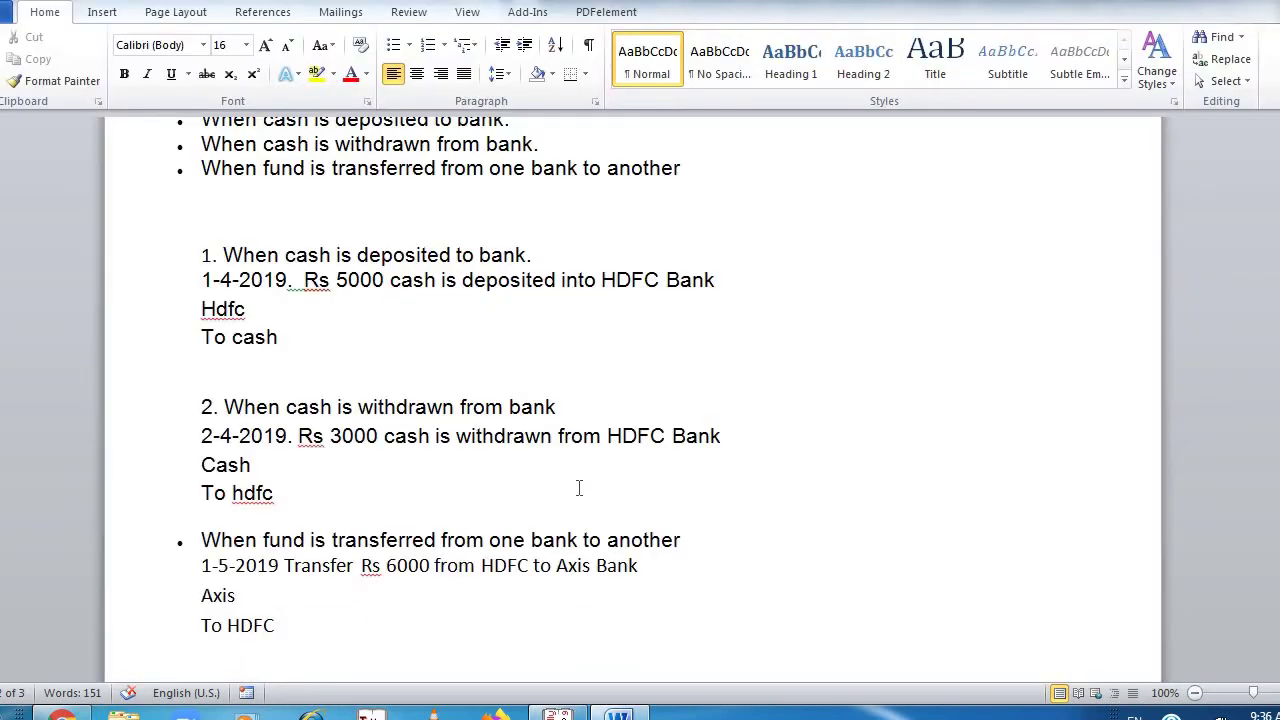
{"action": "key", "text": "alt+Tab"}
{"action": "type", "text": "6000"}
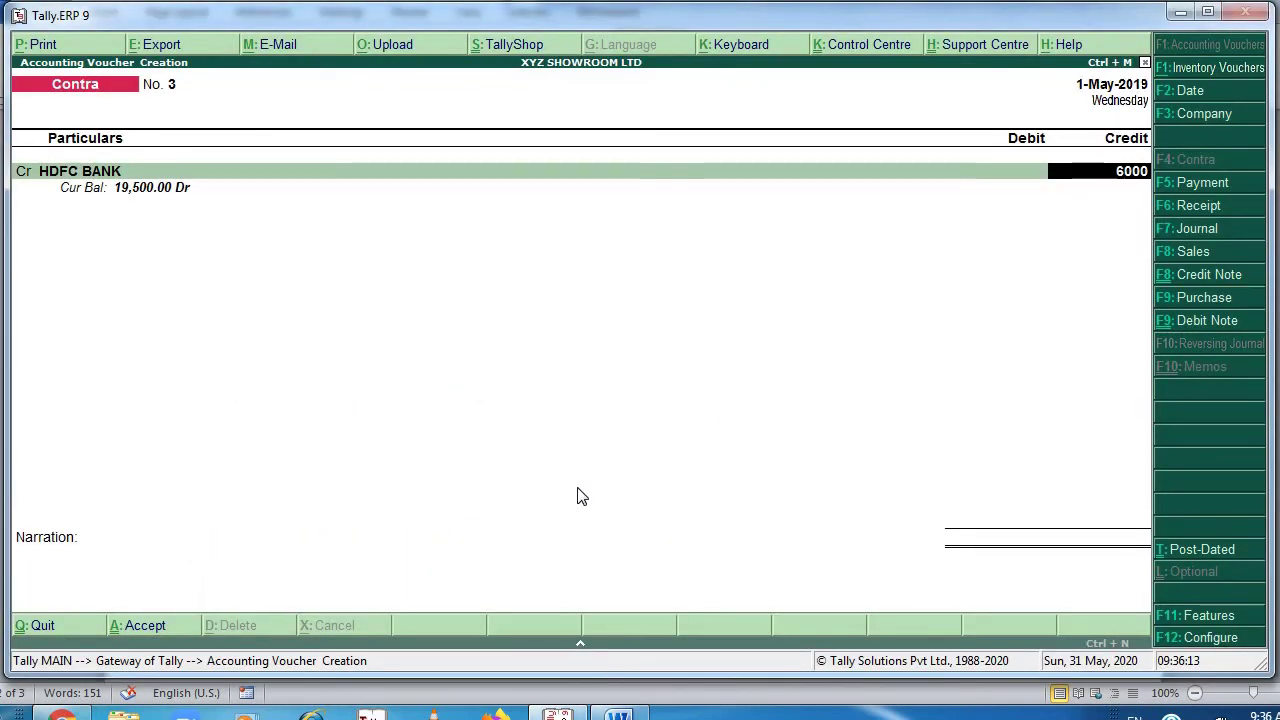
{"action": "key", "text": "Return"}
{"action": "key", "text": "Return"}
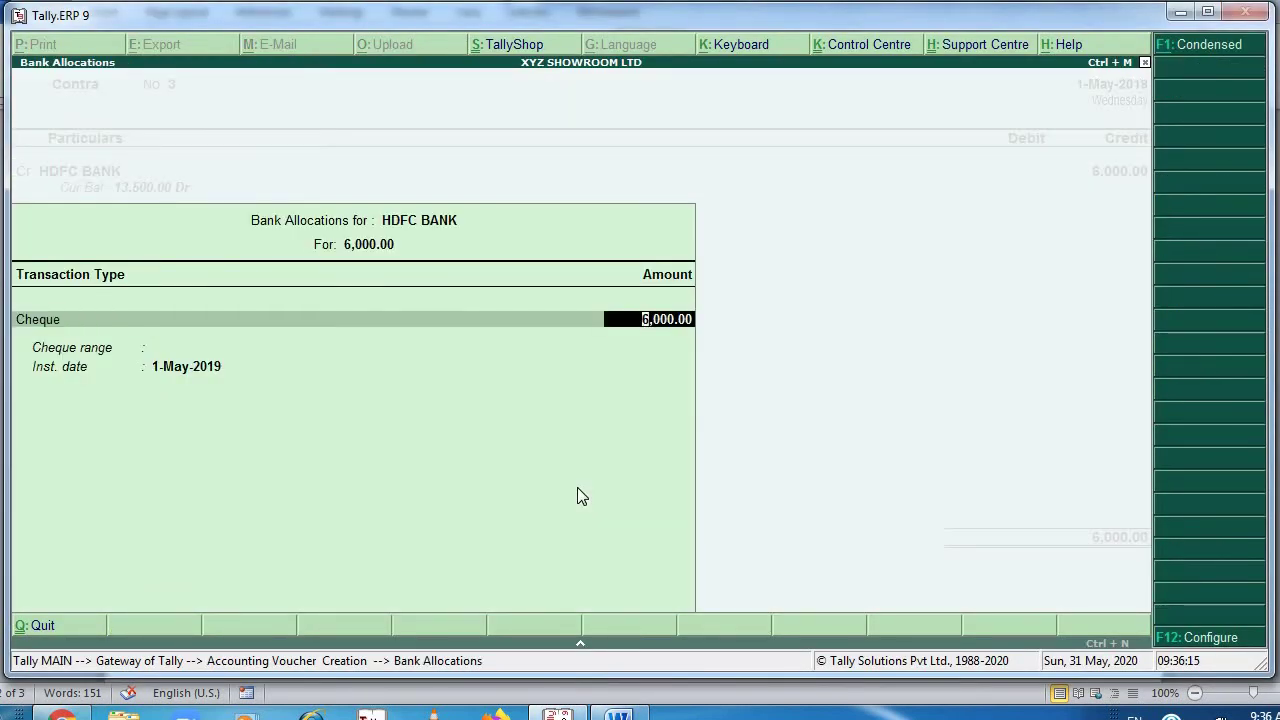
{"action": "key", "text": "Return"}
{"action": "key", "text": "Return"}
{"action": "key", "text": "Return"}
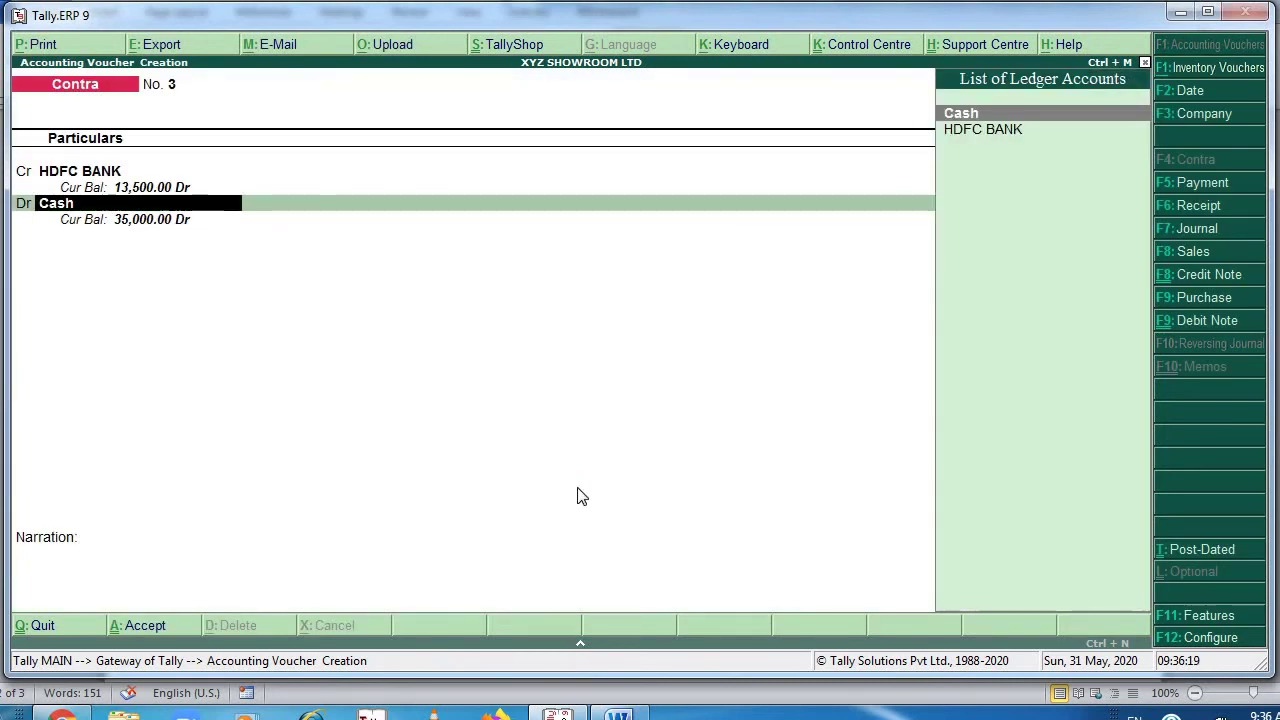
- Create a new Axis Bank ledger under Bank Accounts and debit it 6,000.00 on Contra No. 3
{"action": "key", "text": "alt+c"}
{"action": "type", "text": "Ax"}
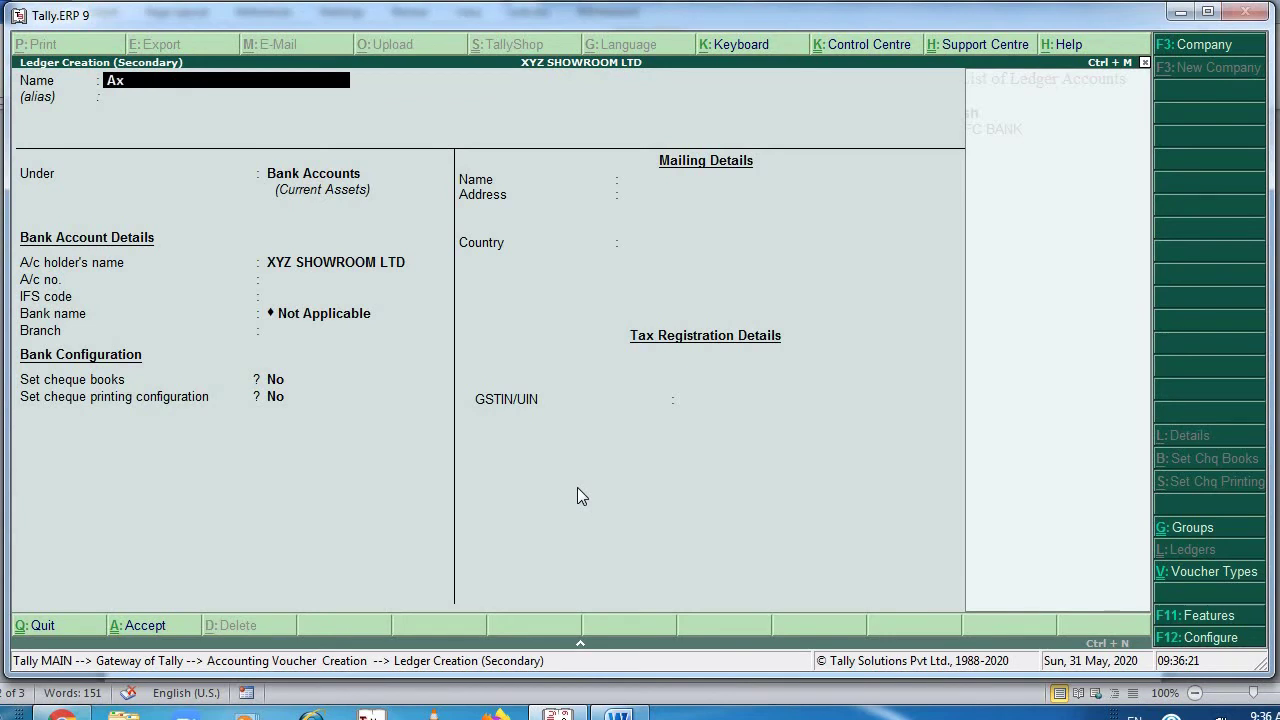
{"action": "type", "text": "is ban"}
{"action": "key", "text": "Return"}
{"action": "key", "text": "Return"}
{"action": "key", "text": "Return"}
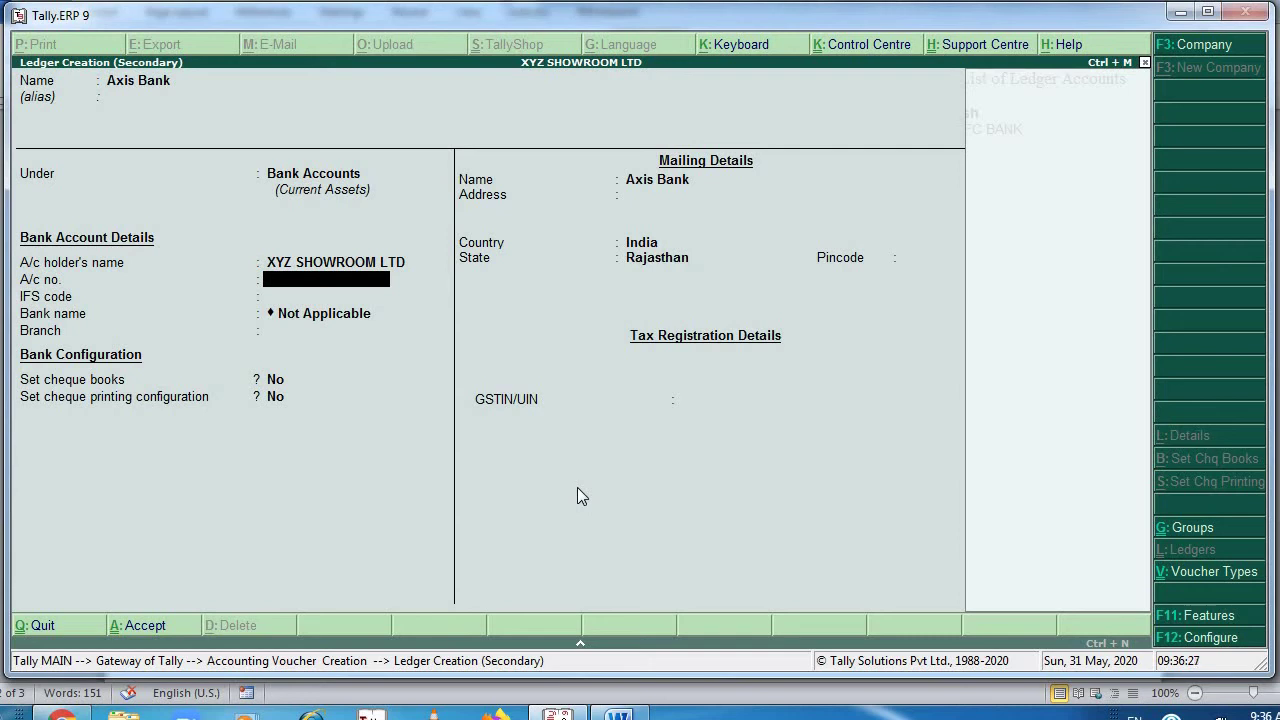
{"action": "key", "text": "Return"}
{"action": "key", "text": "Return"}
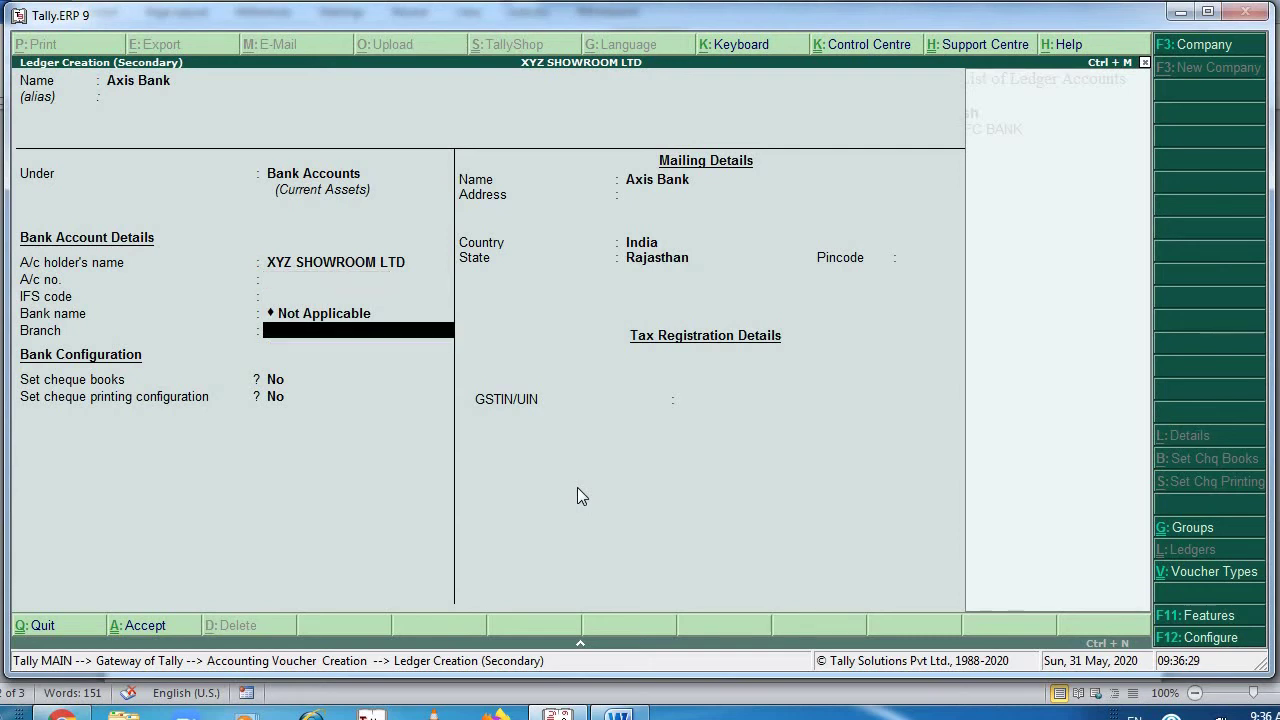
{"action": "key", "text": "Return"}
{"action": "key", "text": "Return"}
{"action": "key", "text": "Return"}
{"action": "key", "text": "Return"}
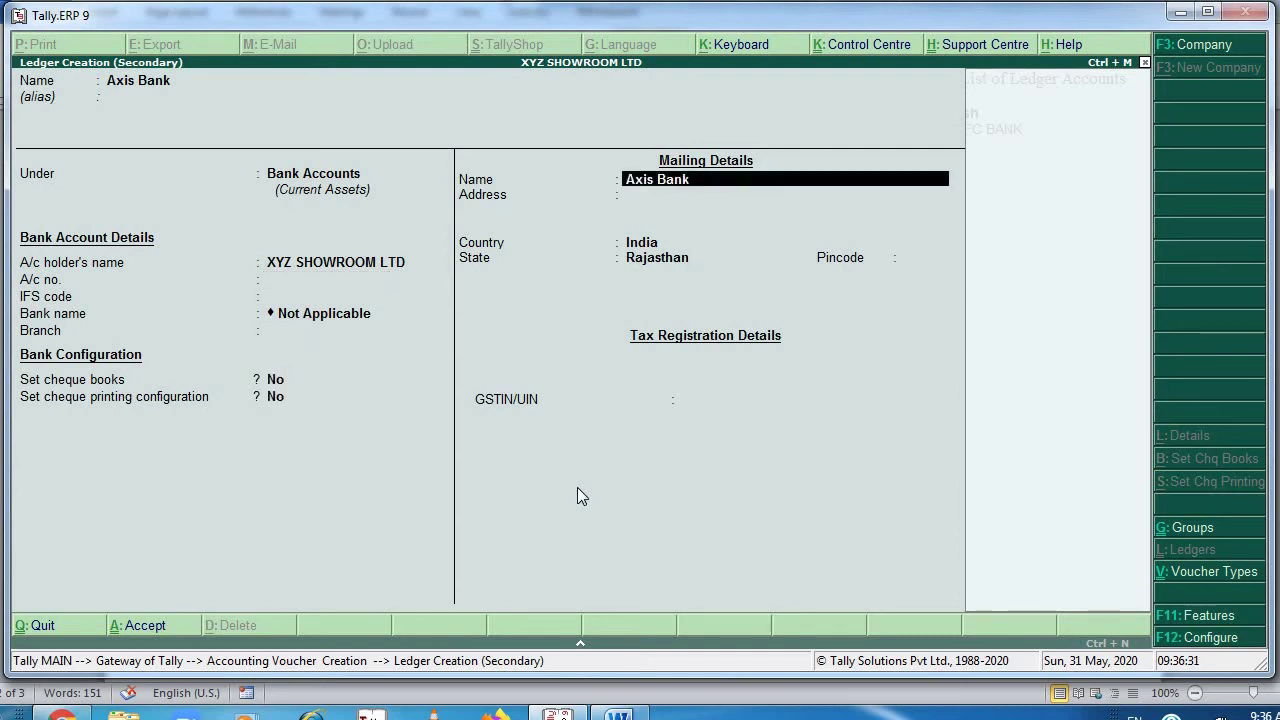
{"action": "key", "text": "Return"}
{"action": "key", "text": "Return"}
{"action": "key", "text": "Return"}
{"action": "key", "text": "Return"}
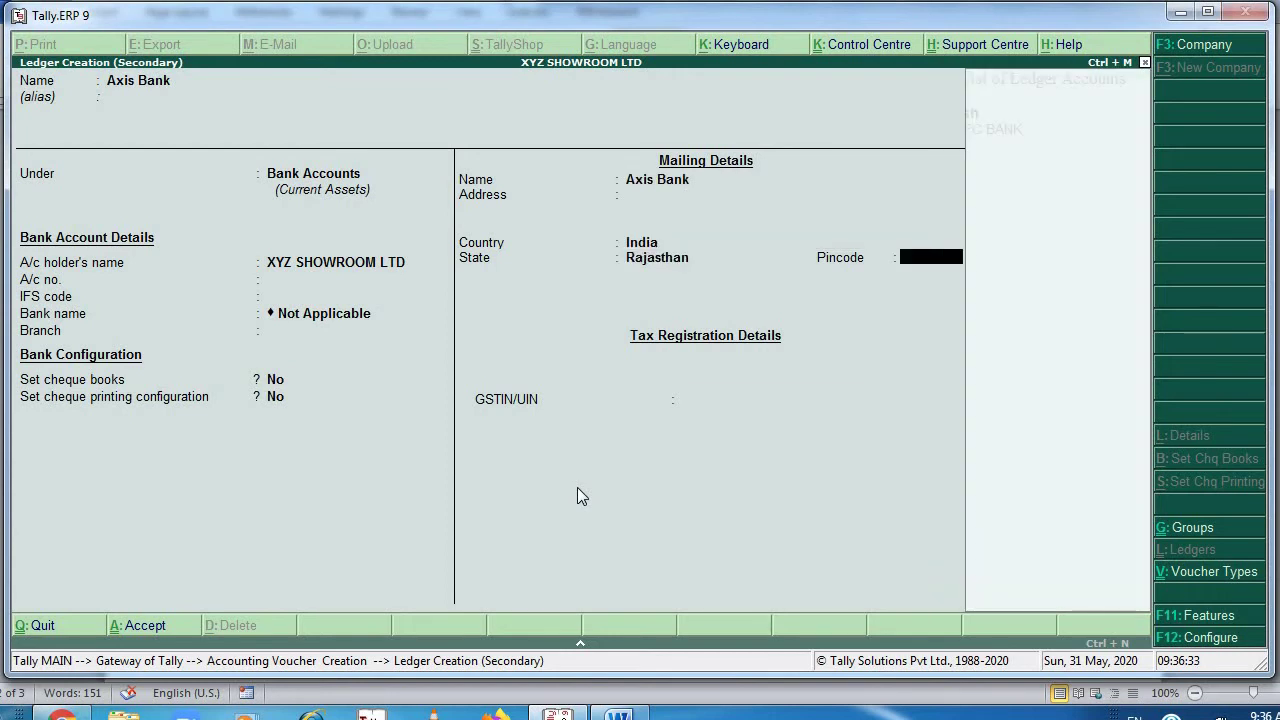
{"action": "key", "text": "Return"}
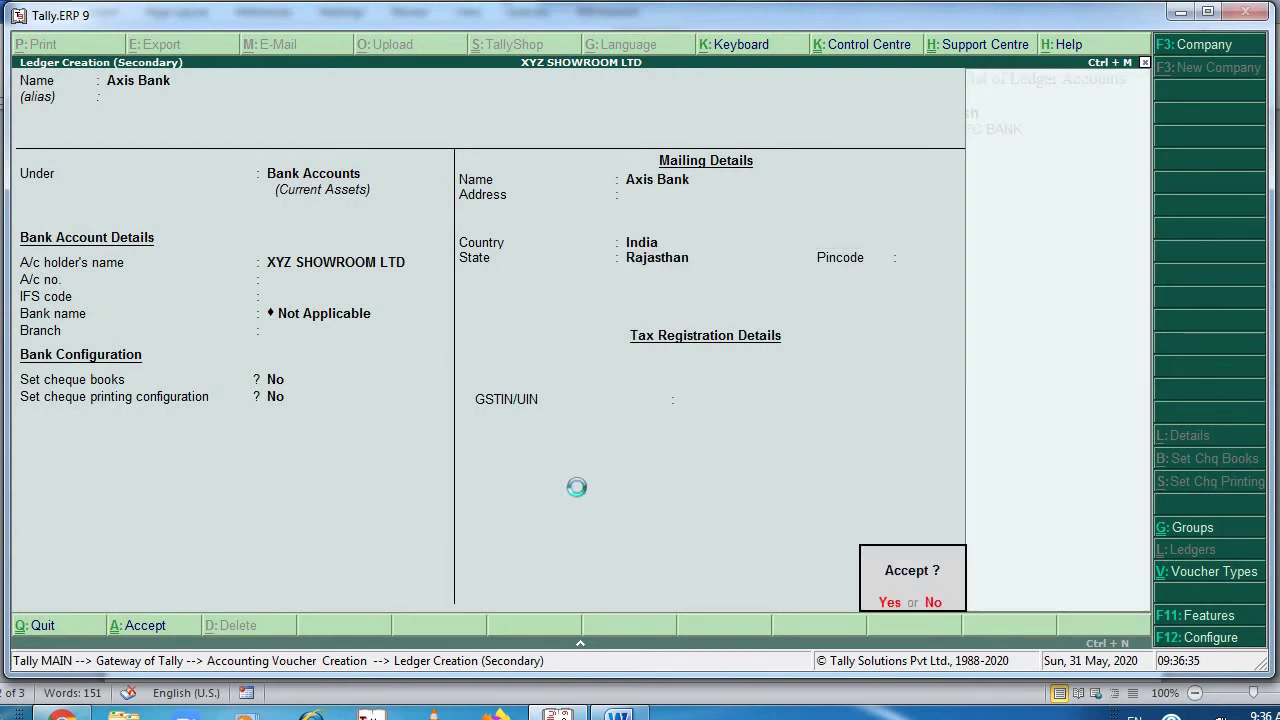
{"action": "key", "text": "Return"}
{"action": "key", "text": "Return"}
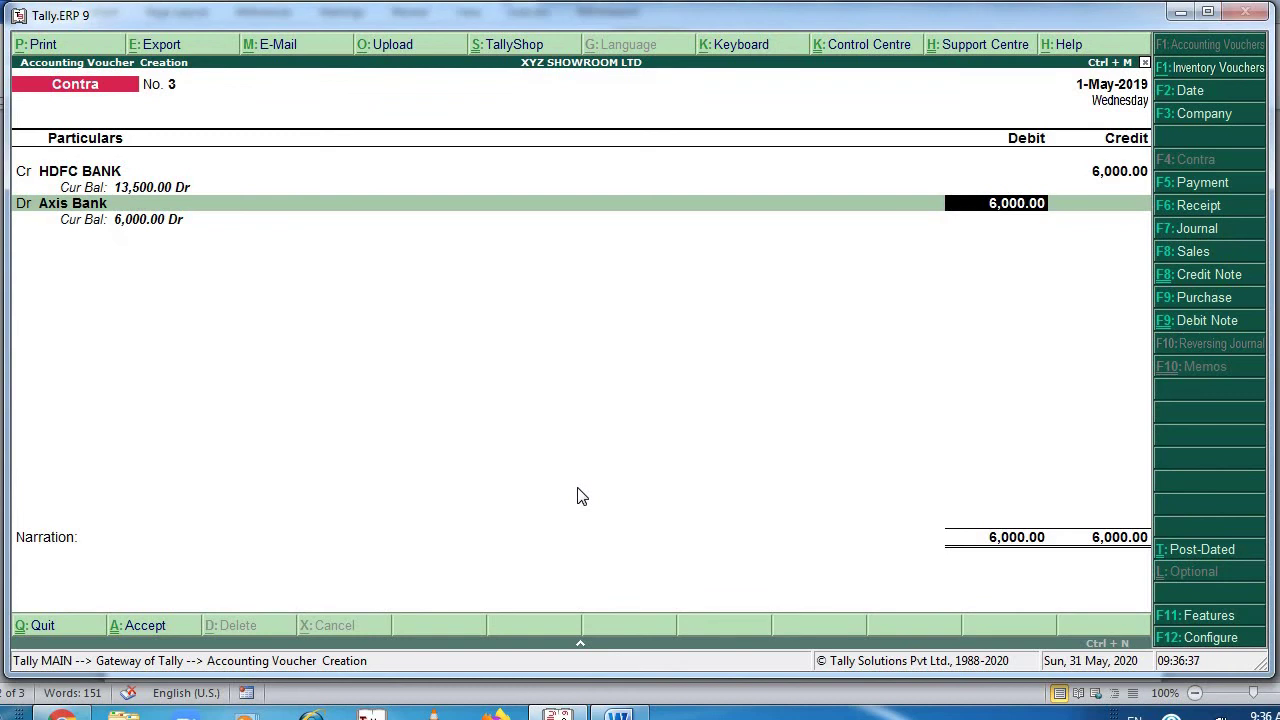
- Set Axis Bank's 6,000.00 allocation to Cheque/DD, then return to the Word transfer notes
{"action": "key", "text": "alt+Tab"}
{"action": "key", "text": "alt+Tab"}
{"action": "key", "text": "Return"}
{"action": "key", "text": "Return"}
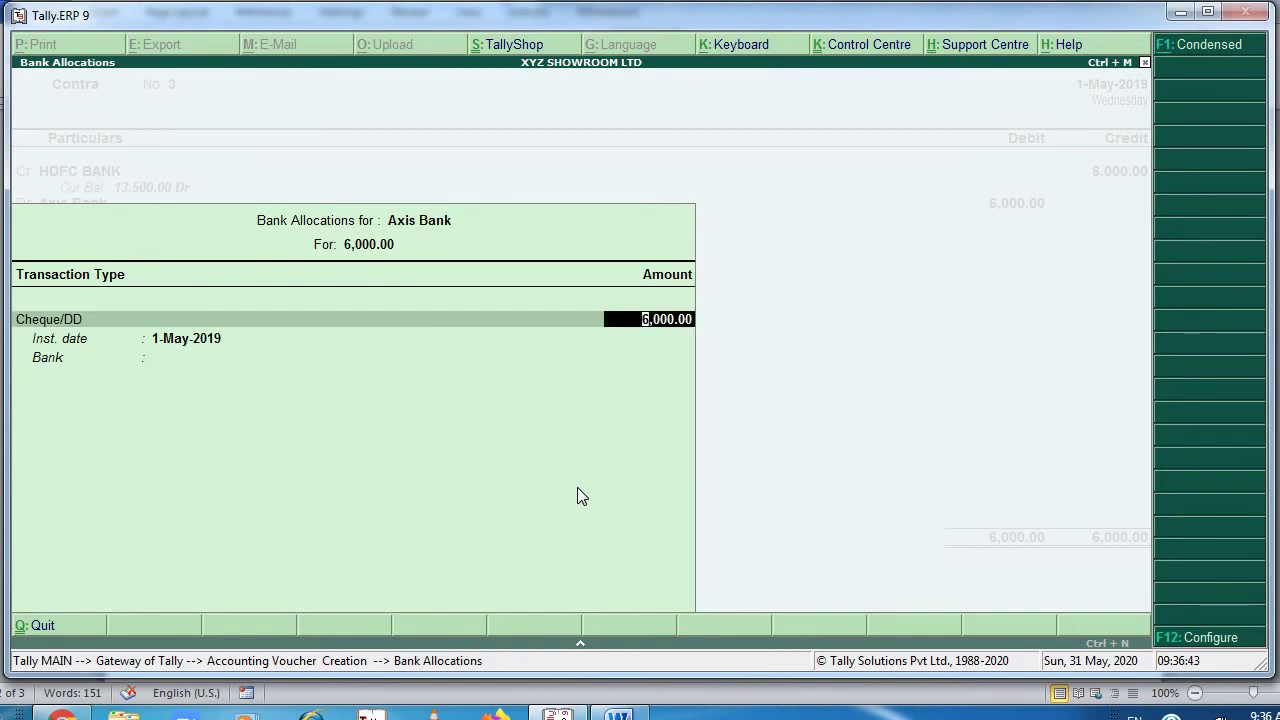
{"action": "key", "text": "Return"}
{"action": "key", "text": "BackSpace"}
{"action": "key", "text": "BackSpace"}
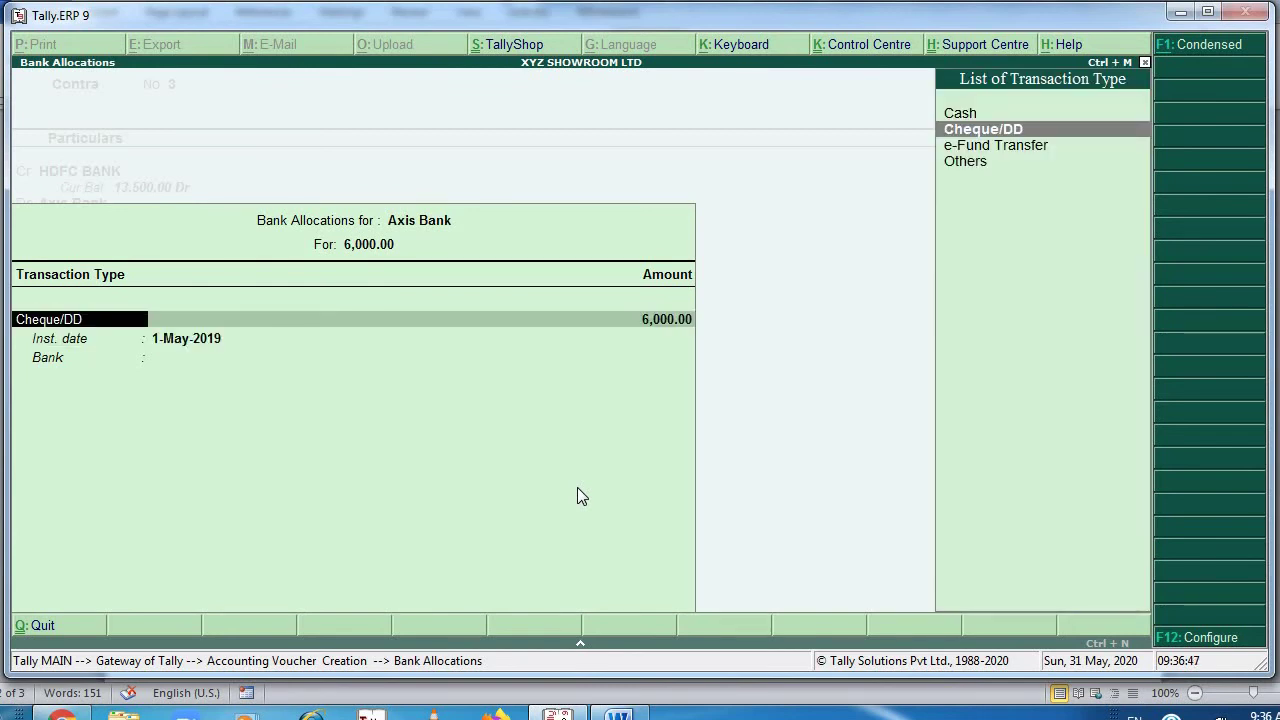
{"action": "key", "text": "Down"}
{"action": "key", "text": "Up"}
{"action": "key", "text": "Return"}
{"action": "key", "text": "Return"}
{"action": "key", "text": "Return"}
{"action": "key", "text": "Return"}
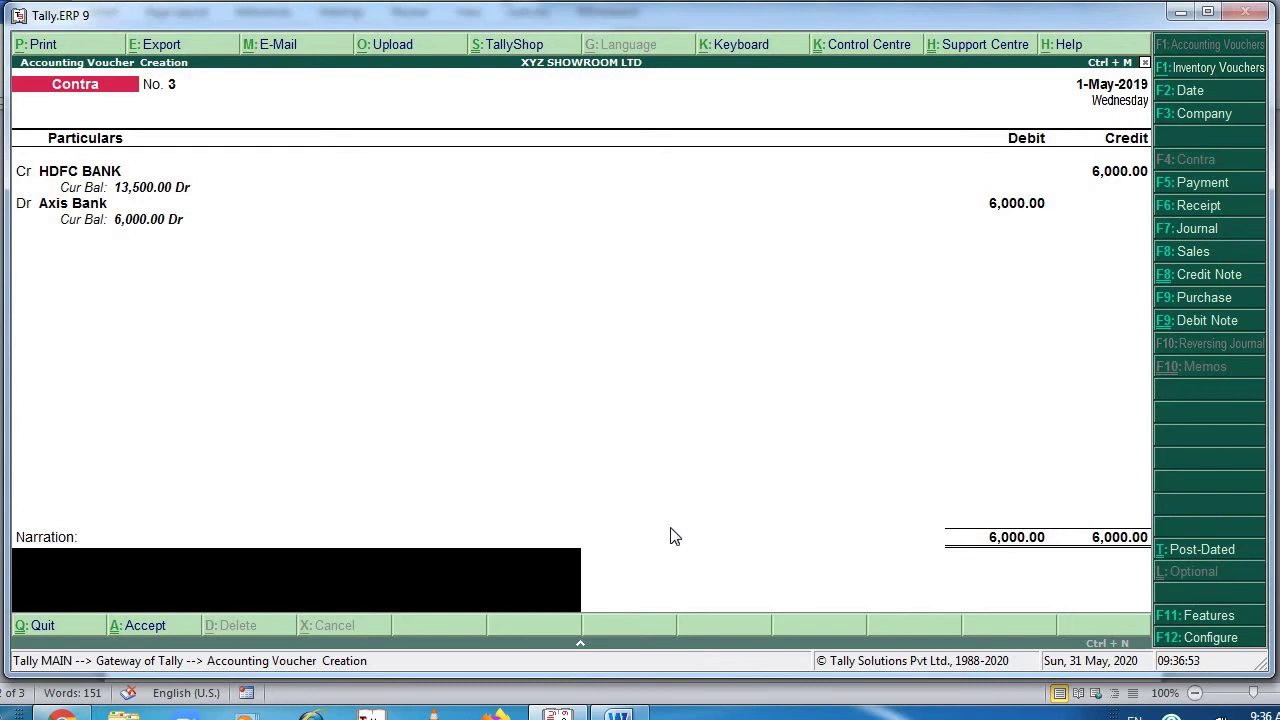
{"action": "mouse_move", "coordinate": [617, 714]}
{"action": "left_click", "coordinate": [504, 558]}
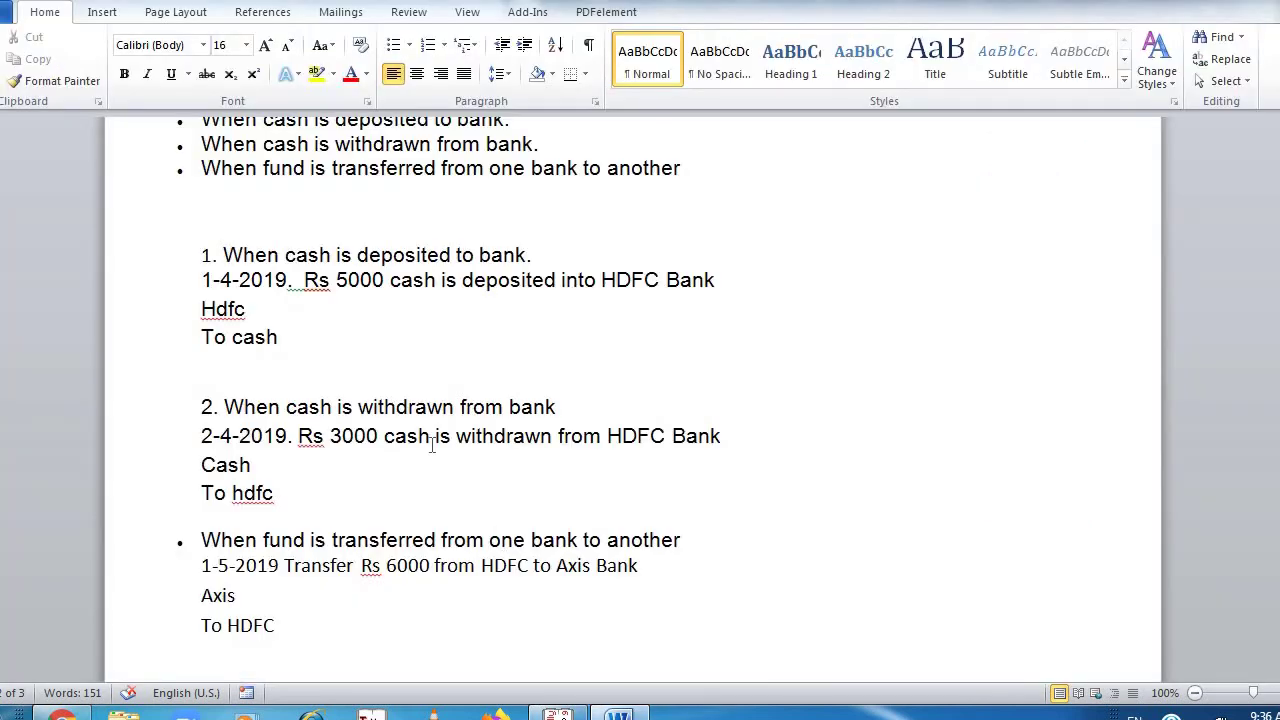
- Read through the deposit, withdrawal and 1-5-2019 Rs 6000 Axis/HDFC transfer examples in the Word notes
{"action": "key", "text": "Up"}
{"action": "key", "text": "Up"}
{"action": "key", "text": "Up"}
{"action": "key", "text": "Up"}
{"action": "key", "text": "Up"}
{"action": "key", "text": "Up"}
{"action": "key", "text": "Up"}
{"action": "key", "text": "Up"}
{"action": "key", "text": "Up"}
{"action": "key", "text": "Up"}
{"action": "key", "text": "Up"}
{"action": "key", "text": "Up"}
{"action": "key", "text": "Up"}
{"action": "key", "text": "Up"}
{"action": "key", "text": "Up"}
{"action": "key", "text": "Up"}
{"action": "key", "text": "Up"}
{"action": "key", "text": "Up"}
{"action": "key", "text": "Up"}
{"action": "key", "text": "Up"}
{"action": "key", "text": "Down"}
{"action": "key", "text": "Down"}
{"action": "key", "text": "Down"}
{"action": "key", "text": "Down"}
{"action": "key", "text": "Down"}
{"action": "key", "text": "Down"}
{"action": "key", "text": "Down"}
{"action": "key", "text": "Down"}
{"action": "key", "text": "Down"}
{"action": "key", "text": "Down"}
{"action": "key", "text": "Down"}
{"action": "key", "text": "Down"}
{"action": "key", "text": "Down"}
{"action": "key", "text": "Down"}
{"action": "key", "text": "Down"}
{"action": "key", "text": "Down"}
{"action": "key", "text": "Down"}
{"action": "key", "text": "Down"}
{"action": "key", "text": "Down"}
{"action": "key", "text": "Down"}
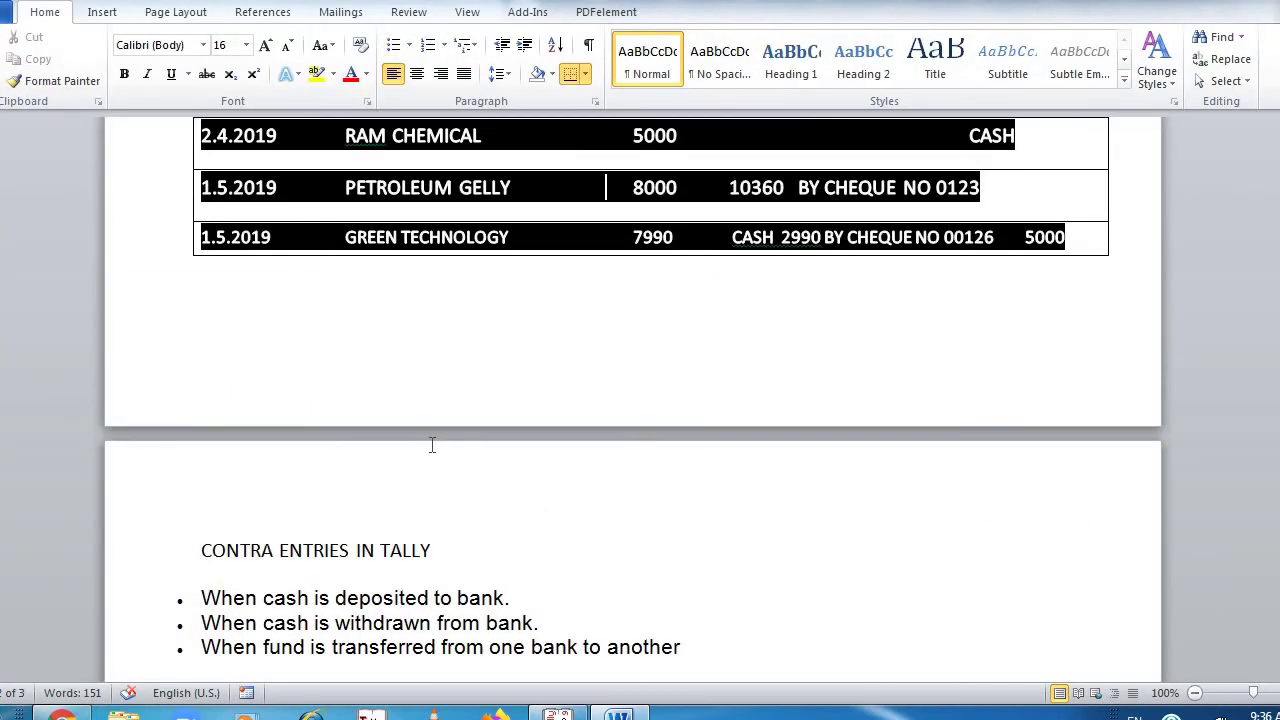
{"action": "key", "text": "Up"}
{"action": "key", "text": "Up"}
{"action": "key", "text": "Up"}
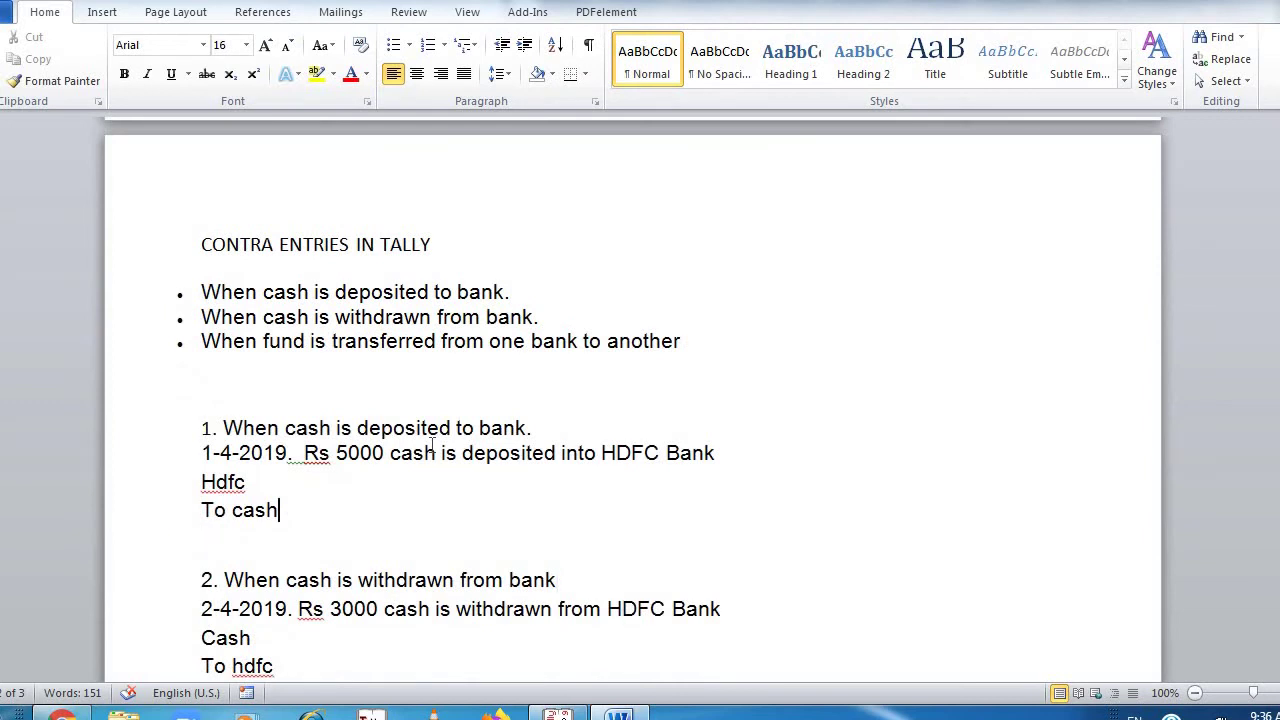
{"action": "key", "text": "Up"}
{"action": "key", "text": "Up"}
{"action": "key", "text": "Up"}
{"action": "key", "text": "Up"}
{"action": "key", "text": "Up"}
{"action": "key", "text": "Up"}
{"action": "key", "text": "Up"}
{"action": "key", "text": "Up"}
{"action": "key", "text": "Up"}
{"action": "key", "text": "Down"}
{"action": "key", "text": "Down"}
{"action": "key", "text": "Down"}
{"action": "key", "text": "Down"}
{"action": "key", "text": "Down"}
{"action": "key", "text": "Down"}
{"action": "key", "text": "Down"}
{"action": "key", "text": "Down"}
{"action": "key", "text": "Down"}
{"action": "key", "text": "Down"}
{"action": "key", "text": "Down"}
{"action": "key", "text": "Down"}
{"action": "key", "text": "Down"}
{"action": "key", "text": "Down"}
{"action": "key", "text": "Down"}
{"action": "key", "text": "Down"}
{"action": "key", "text": "Down"}
{"action": "key", "text": "Down"}
{"action": "key", "text": "Up"}
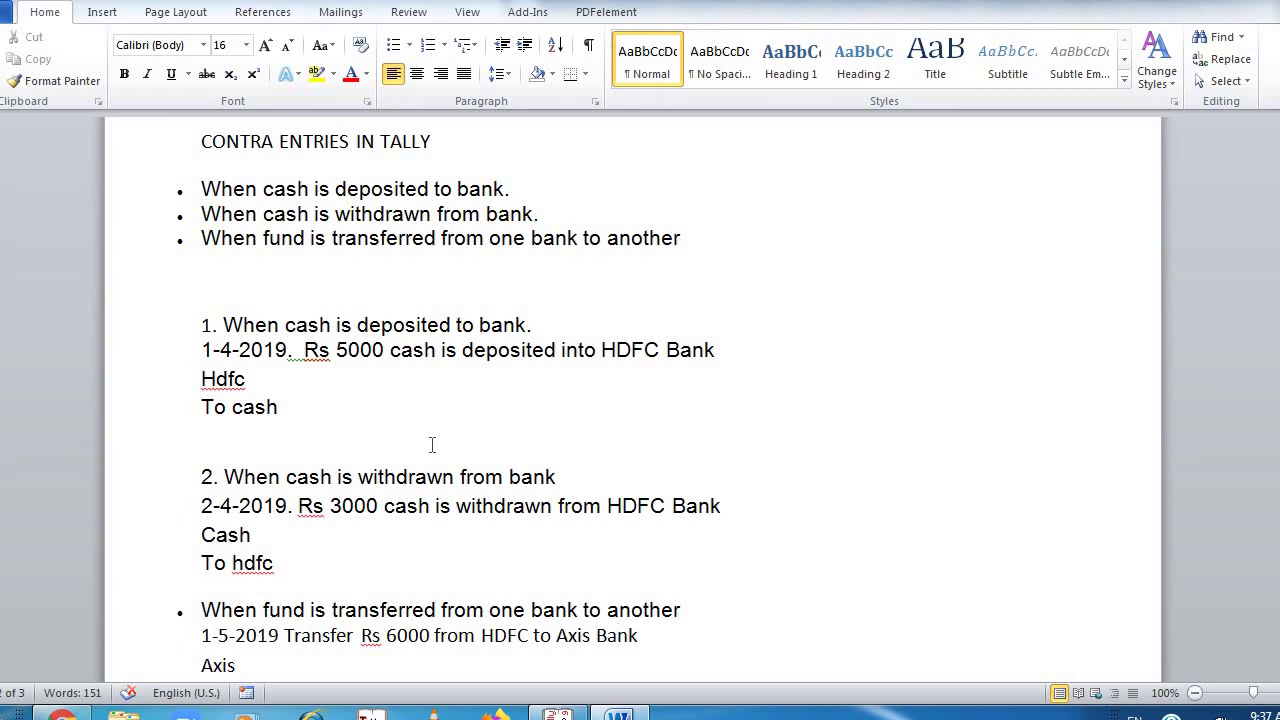
{"action": "key", "text": "Down"}
{"action": "key", "text": "Down"}
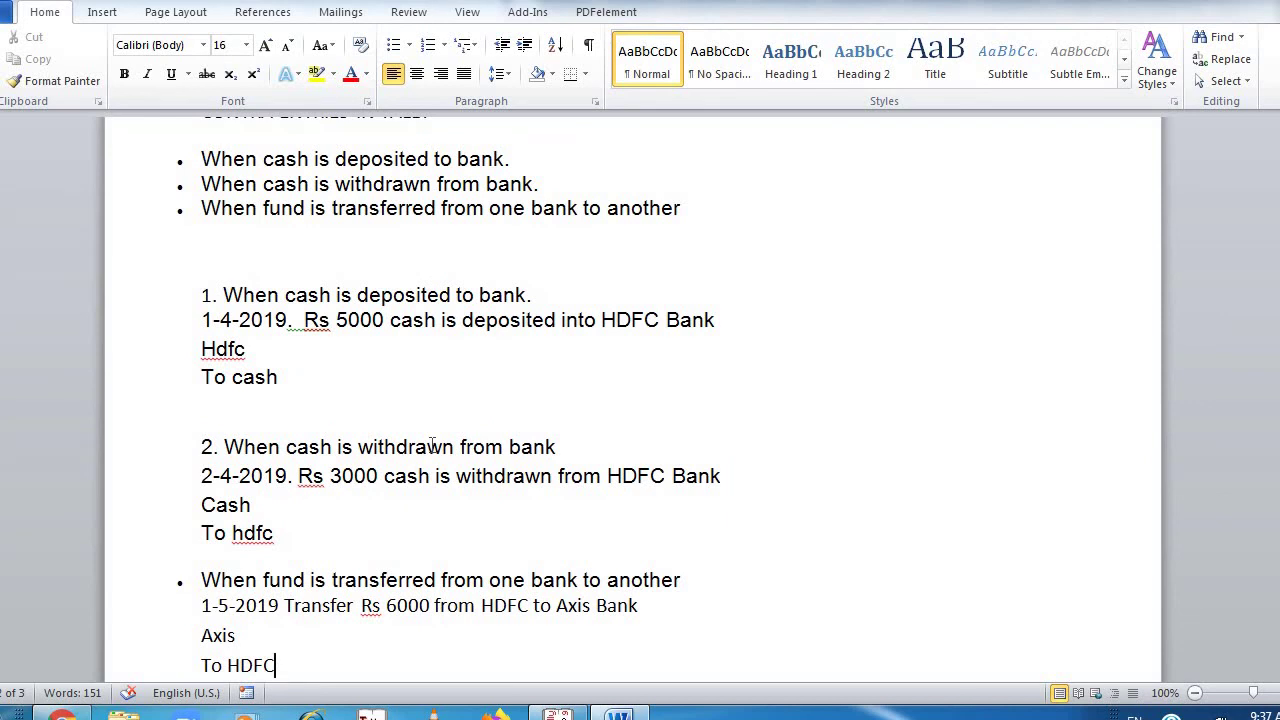
- Save the HDFC-to-Axis transfer as Contra No. 3, then return to the Word notes
{"action": "key", "text": "alt+Tab"}
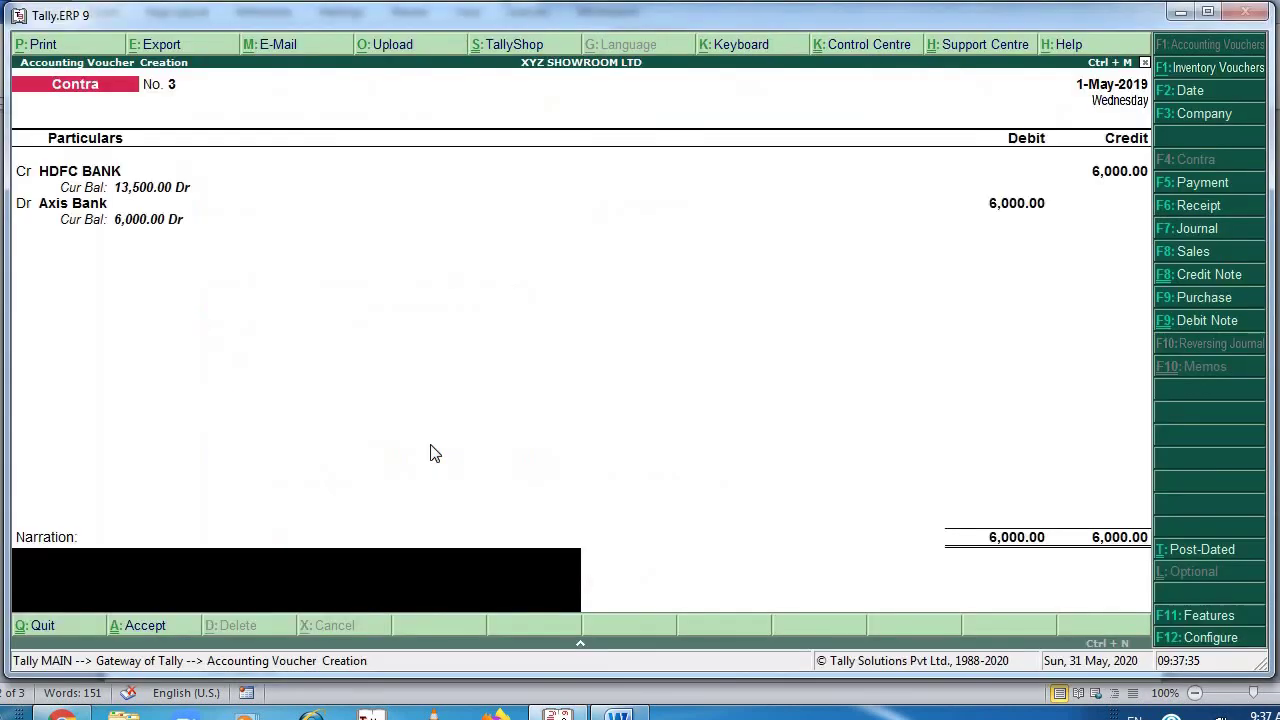
{"action": "key", "text": "Return"}
{"action": "key", "text": "Return"}
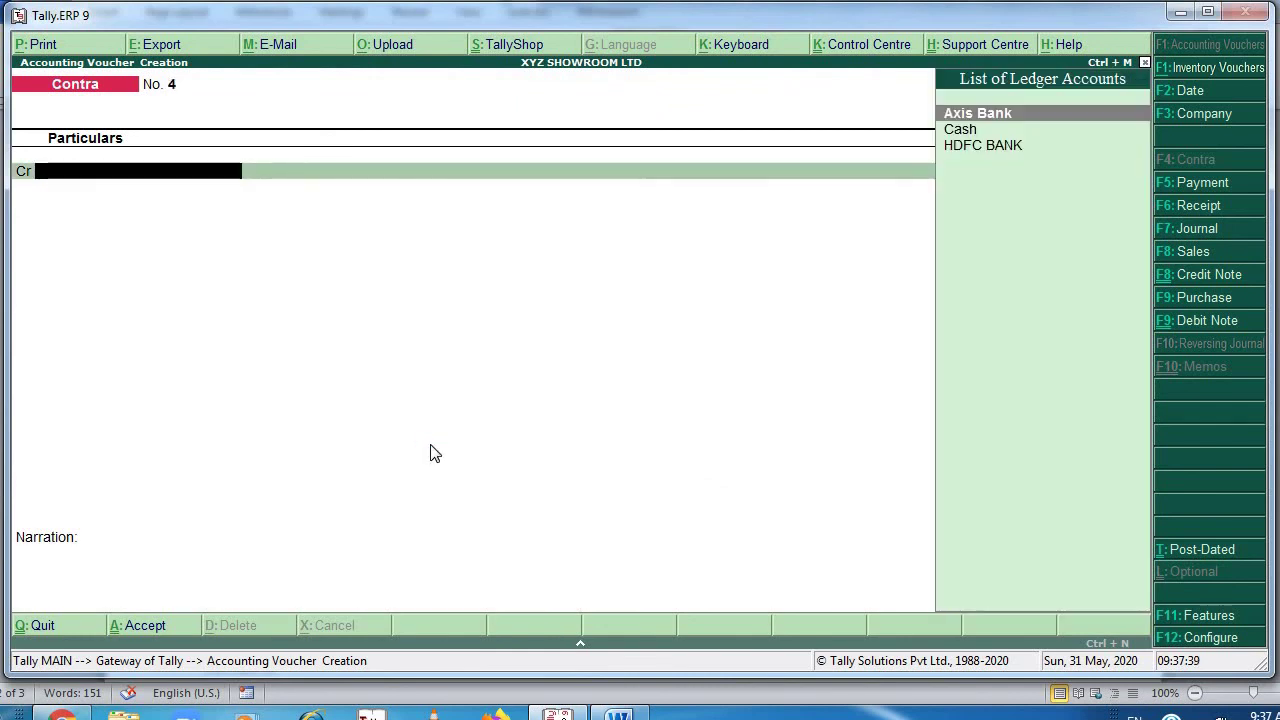
{"action": "key", "text": "alt+Tab"}
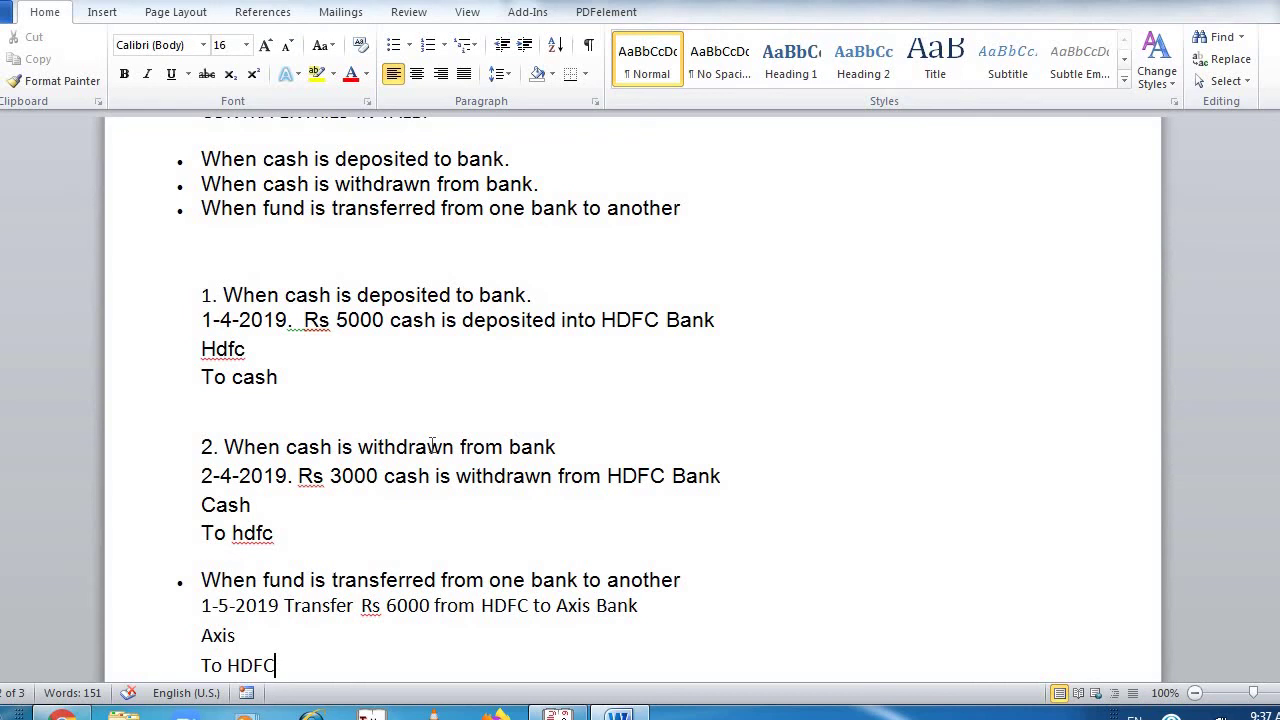